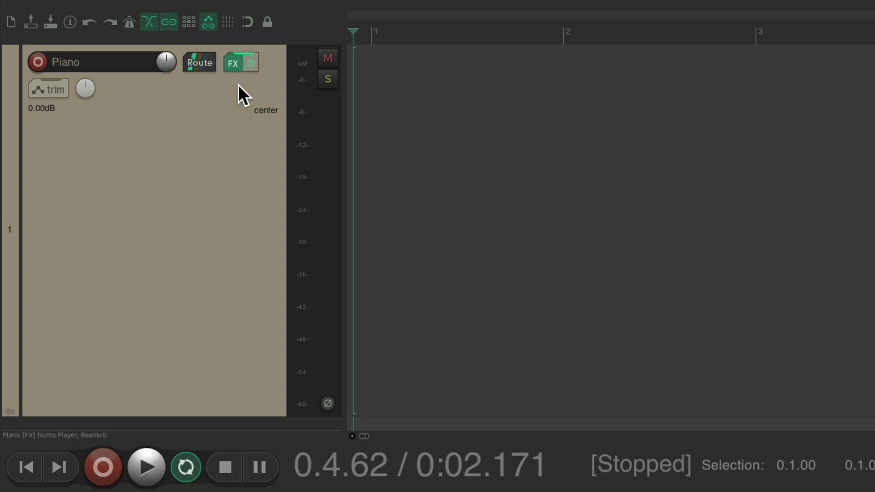
Record-arm the Piano track so it takes MIDI input
{"action": "left_click", "coordinate": [38, 62]}
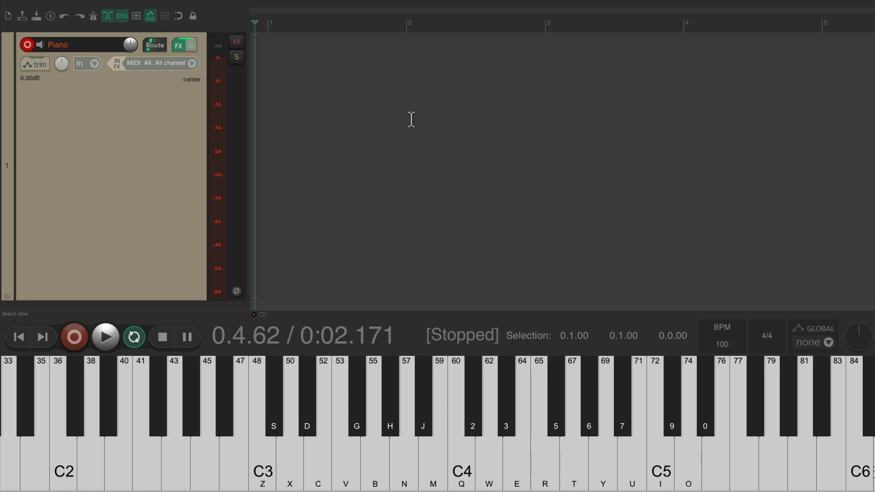
Record about four bars of melody and chords on the virtual MIDI keyboard, then stop
{"action": "key", "text": "ctrl+r"}
{"action": "key", "text": "t"}
{"action": "key", "text": "3"}
{"action": "key", "text": "z"}
{"action": "key", "text": "e"}
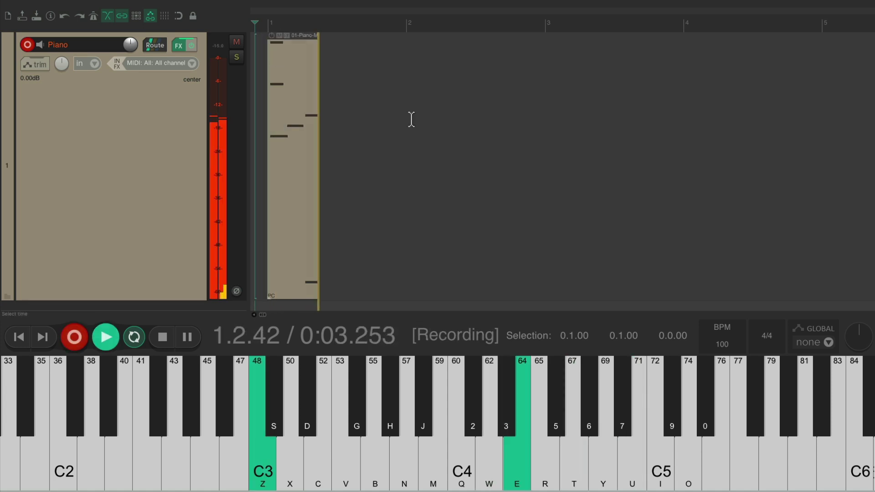
{"action": "key", "text": "i"}
{"action": "key", "text": "q"}
{"action": "key", "text": "c"}
{"action": "key", "text": "b"}
{"action": "key", "text": "i"}
{"action": "key", "text": "q"}
{"action": "key", "text": "b"}
{"action": "key", "text": "i"}
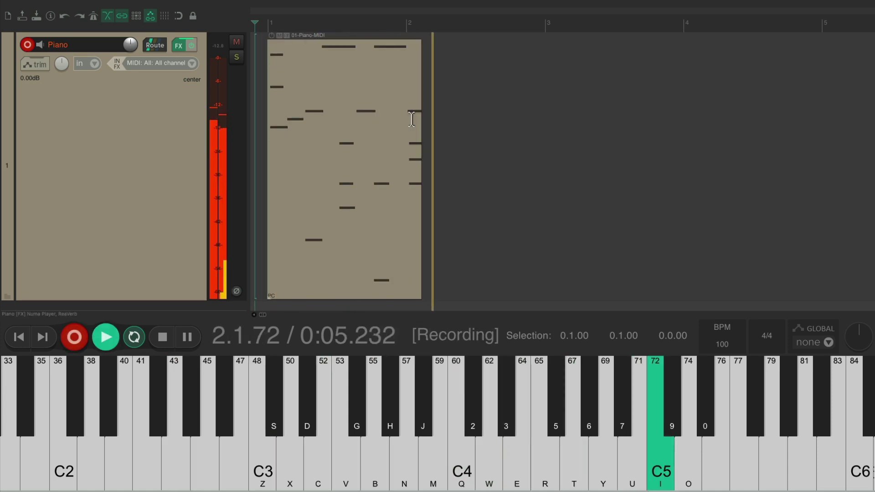
{"action": "key", "text": "v"}
{"action": "key", "text": "c"}
{"action": "key", "text": "b"}
{"action": "key", "text": "q"}
{"action": "key", "text": "o"}
{"action": "key", "text": "bracketleft"}
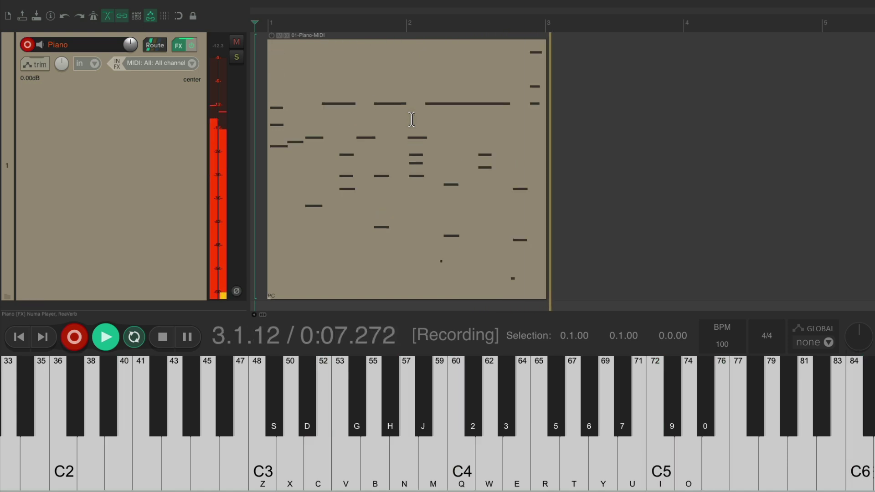
{"action": "key", "text": "i"}
{"action": "key", "text": "p"}
{"action": "key", "text": "q"}
{"action": "key", "text": "bracketright"}
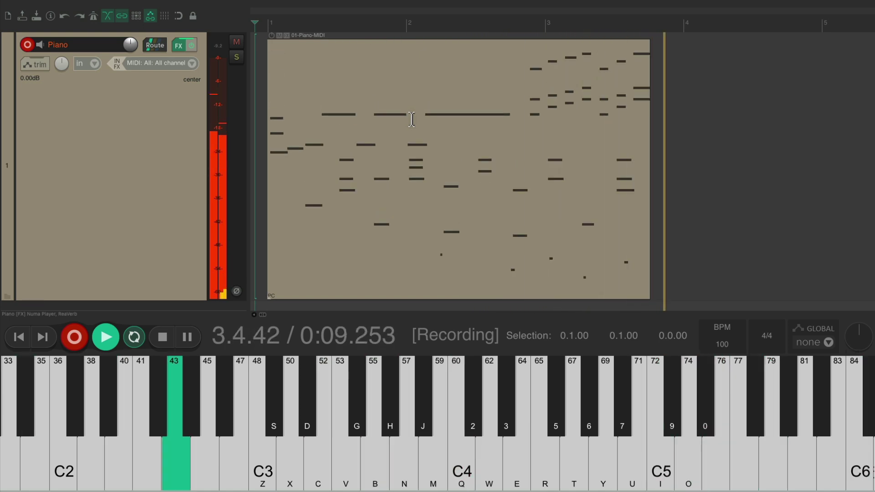
{"action": "key", "text": "v"}
{"action": "key", "text": "b"}
{"action": "key", "text": "m"}
{"action": "key", "text": "z"}
{"action": "key", "text": "i"}
{"action": "key", "text": "p"}
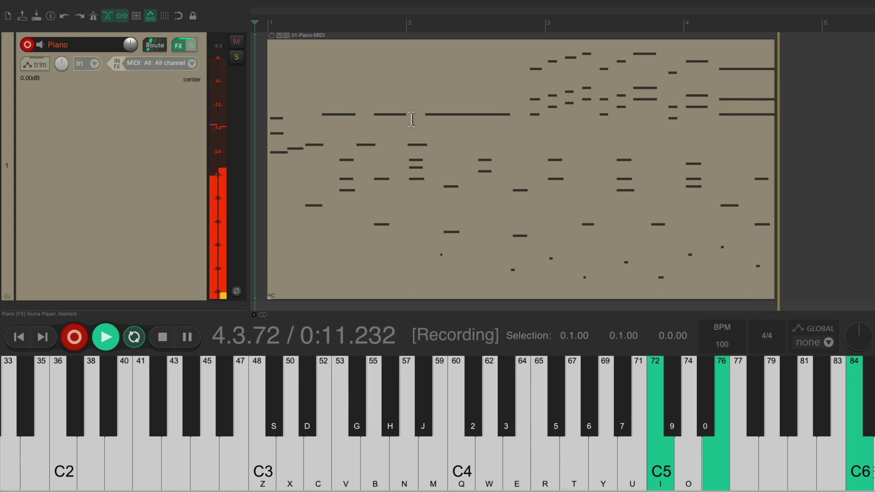
{"action": "key", "text": "z"}
{"action": "key", "text": "space"}
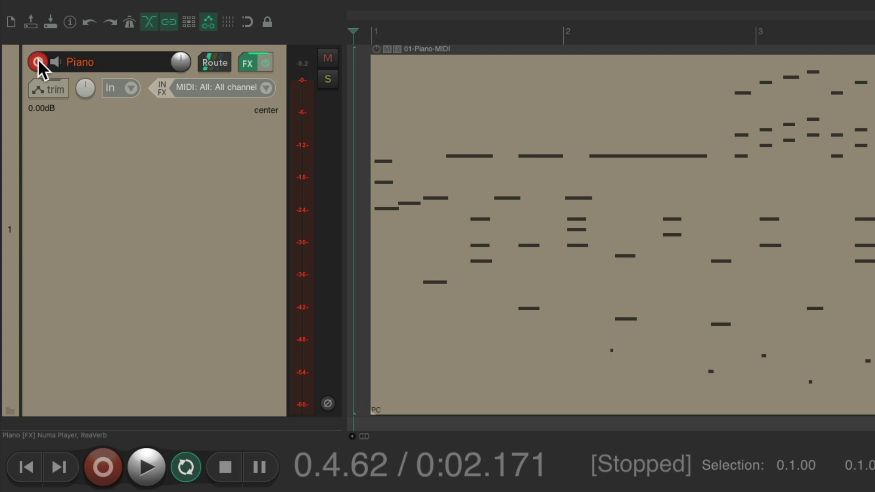
Disarm the Piano track, open 01-Piano-MIDI in the MIDI editor and play it
{"action": "left_click", "coordinate": [28, 46]}
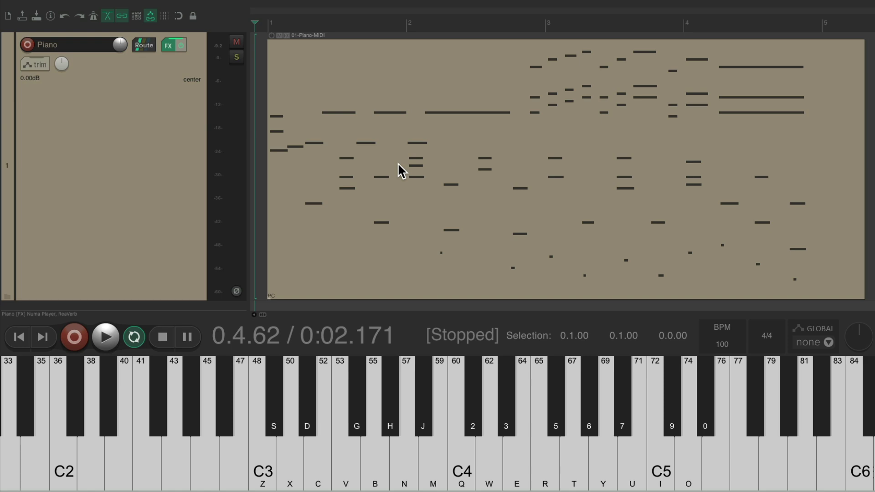
{"action": "left_click", "coordinate": [392, 110]}
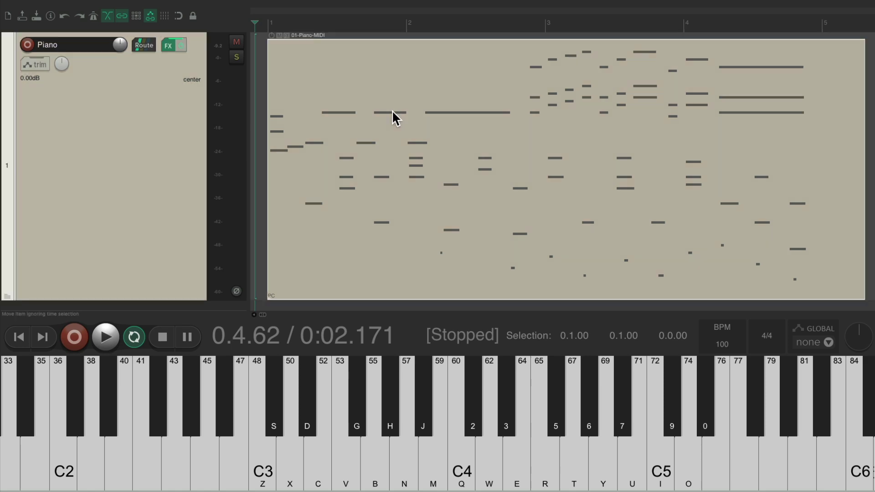
{"action": "double_click", "coordinate": [391, 111]}
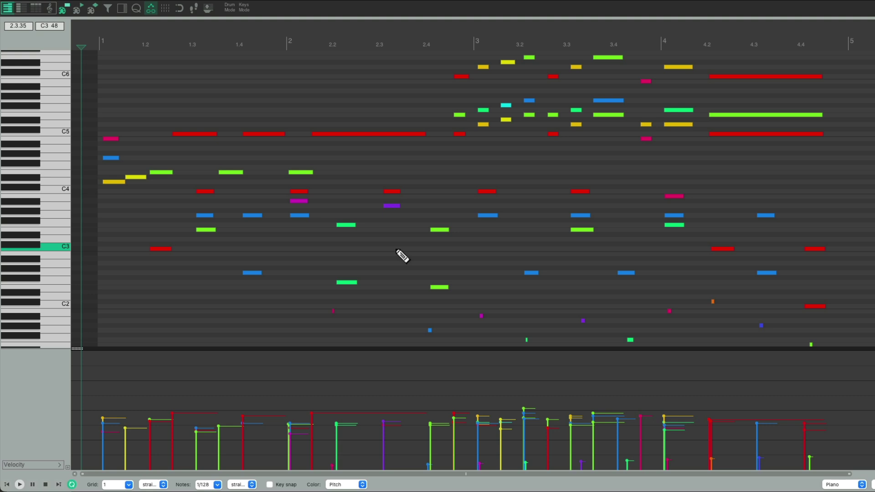
{"action": "key", "text": "space"}
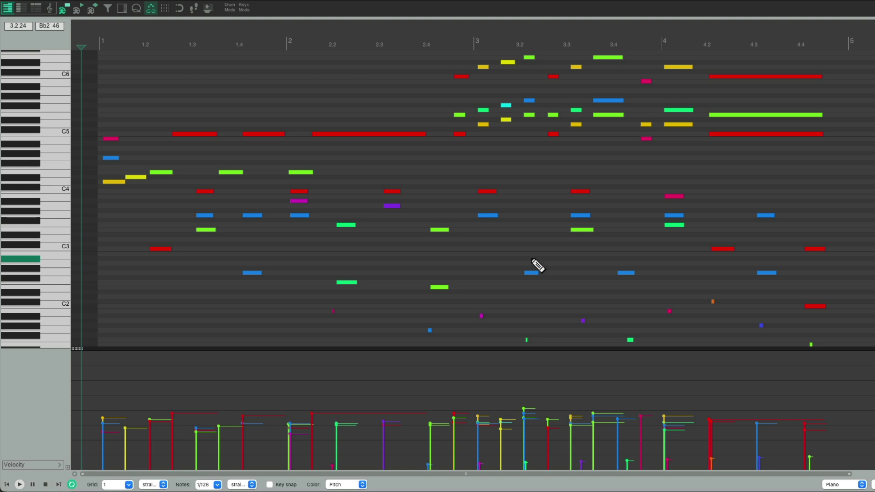
{"action": "scroll", "coordinate": [333, 332], "scroll_direction": "up", "scroll_amount": 5}
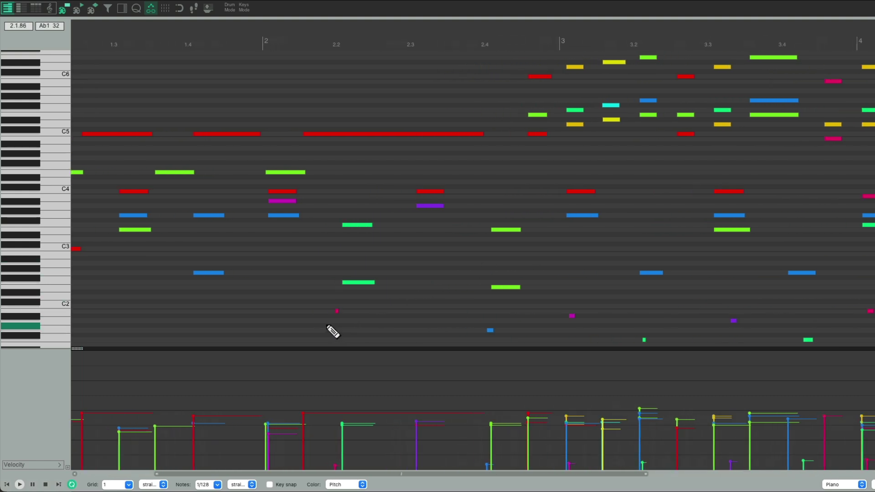
{"action": "scroll", "coordinate": [333, 331], "scroll_direction": "up", "scroll_amount": 2}
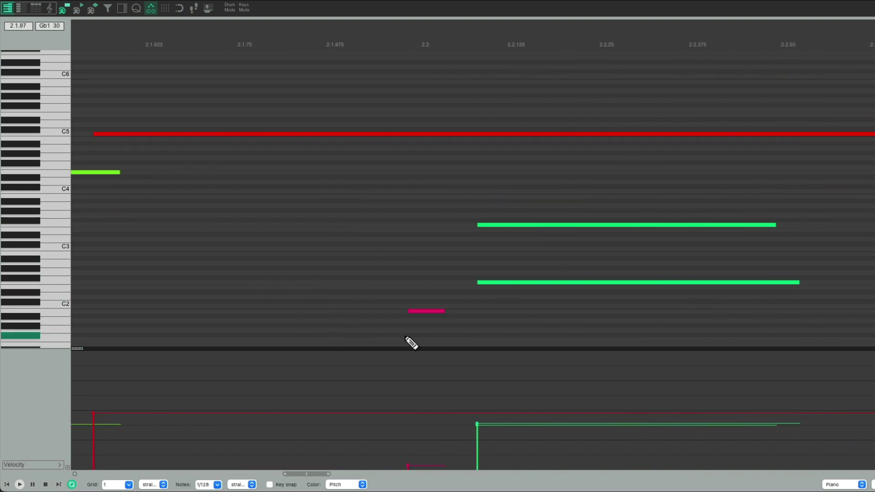
{"action": "left_click", "coordinate": [423, 312]}
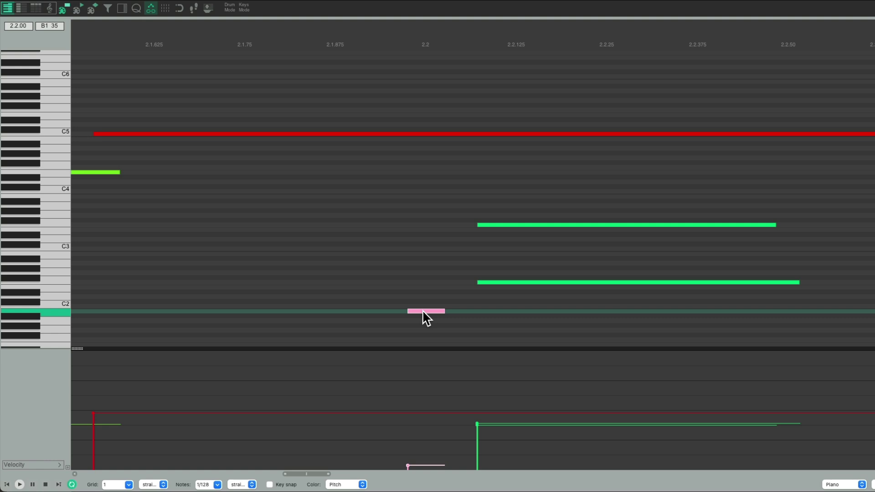
{"action": "scroll", "coordinate": [425, 317], "scroll_direction": "down", "scroll_amount": 4}
{"action": "scroll", "coordinate": [455, 337], "scroll_direction": "up", "scroll_amount": 4}
{"action": "left_click", "coordinate": [468, 330]}
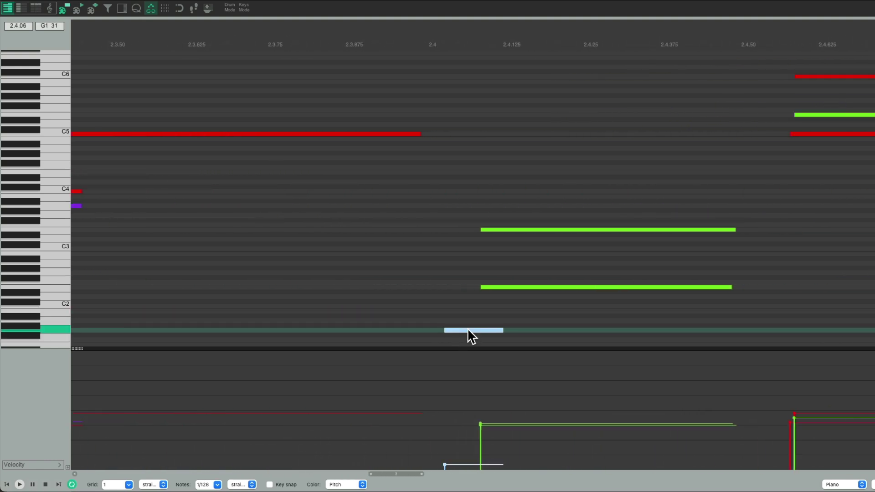
{"action": "scroll", "coordinate": [471, 336], "scroll_direction": "down", "scroll_amount": 5}
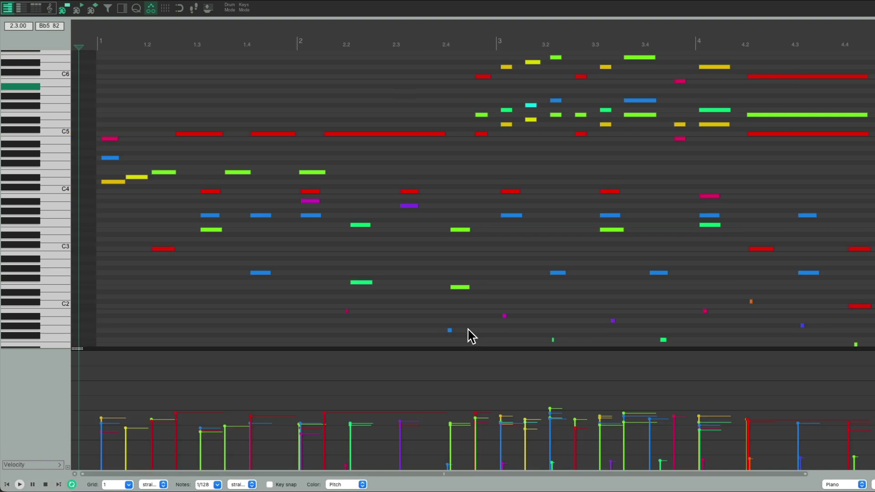
{"action": "left_click", "coordinate": [351, 7]}
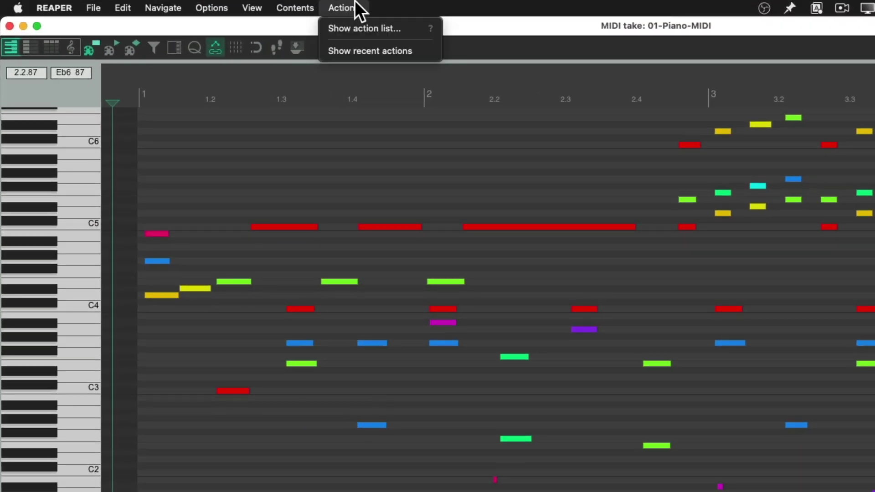
{"action": "left_click", "coordinate": [344, 29]}
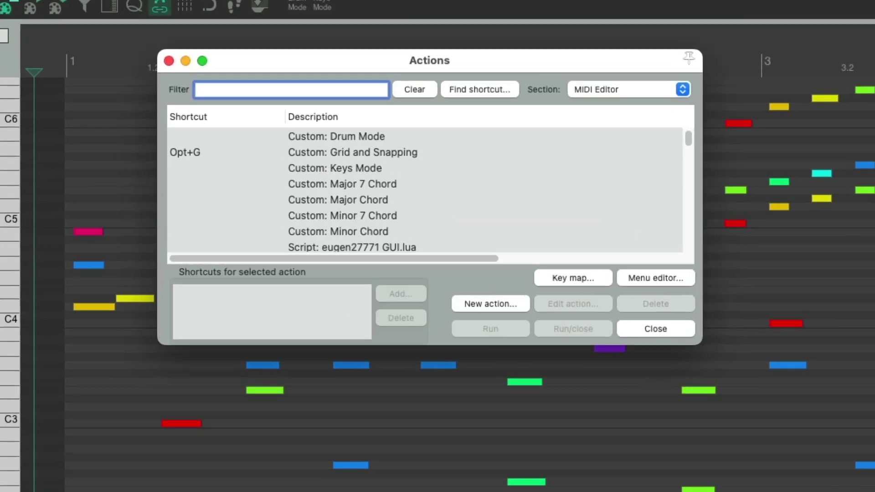
{"action": "type", "text": "delete"}
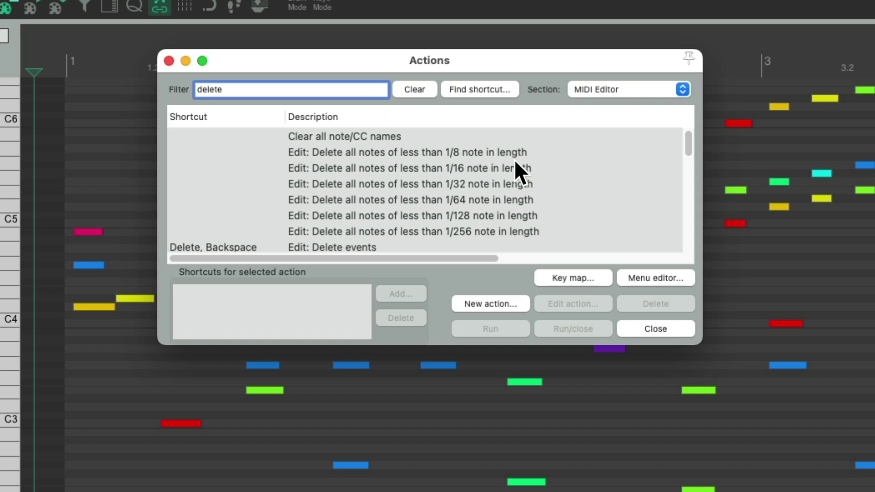
{"action": "left_click", "coordinate": [539, 153]}
{"action": "left_click", "coordinate": [546, 164]}
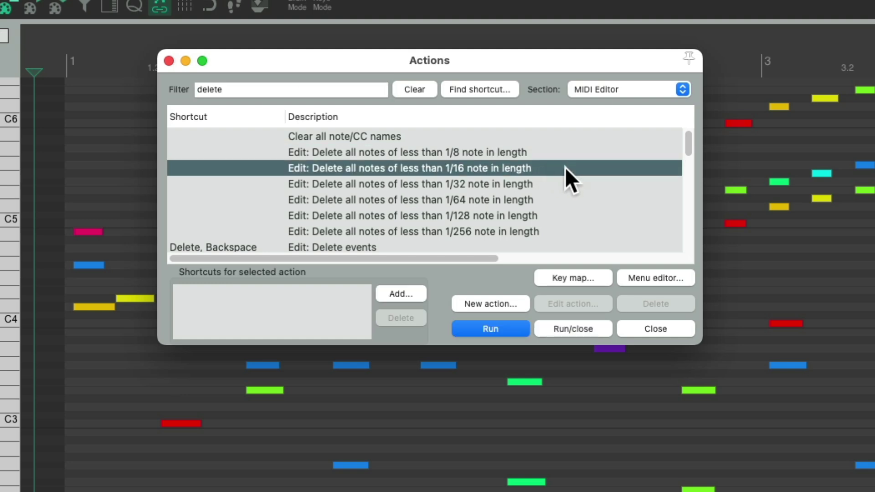
{"action": "left_click", "coordinate": [556, 181]}
{"action": "left_click", "coordinate": [556, 195]}
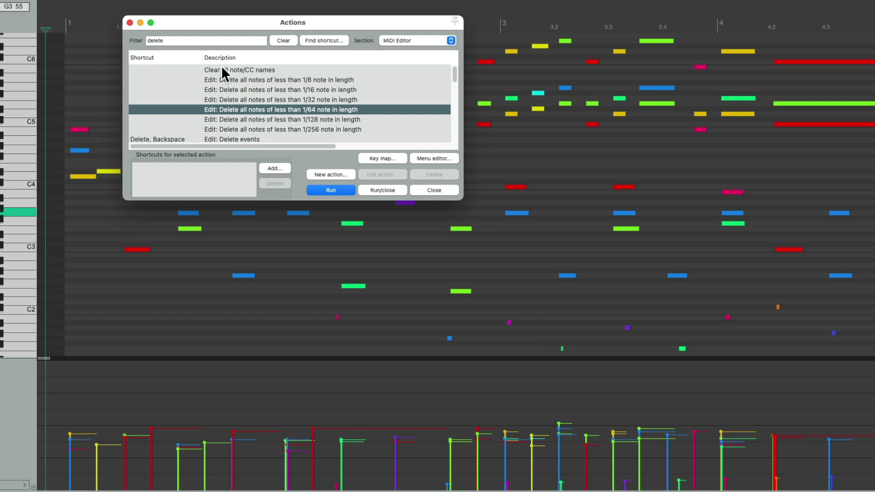
{"action": "left_click", "coordinate": [129, 23]}
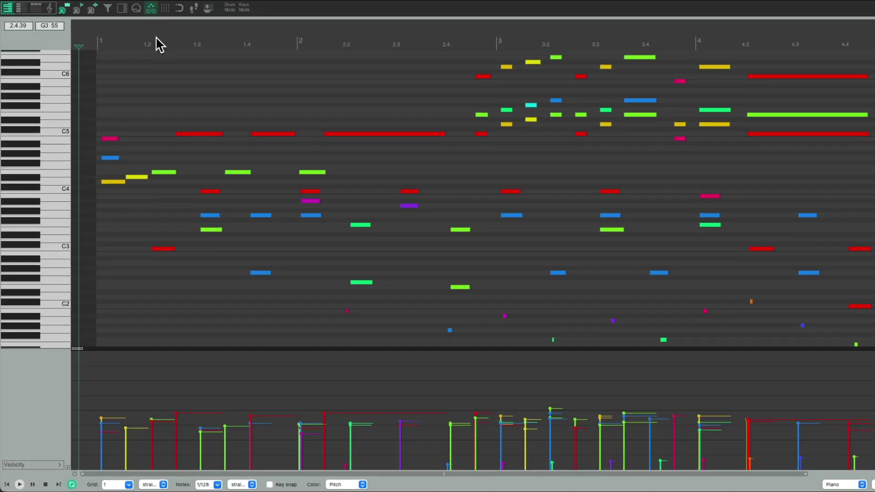
Open Filter Events from the MIDI editor's View menu and move it to the left
{"action": "right_click", "coordinate": [52, 37]}
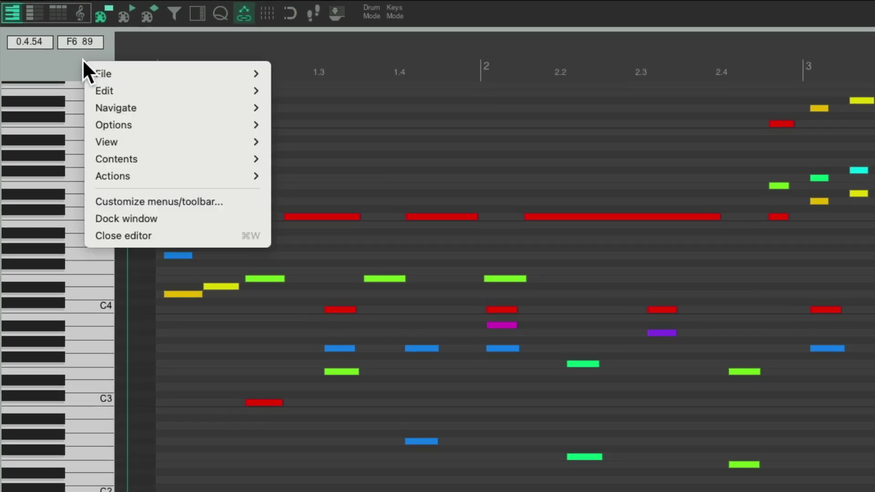
{"action": "mouse_move", "coordinate": [89, 142]}
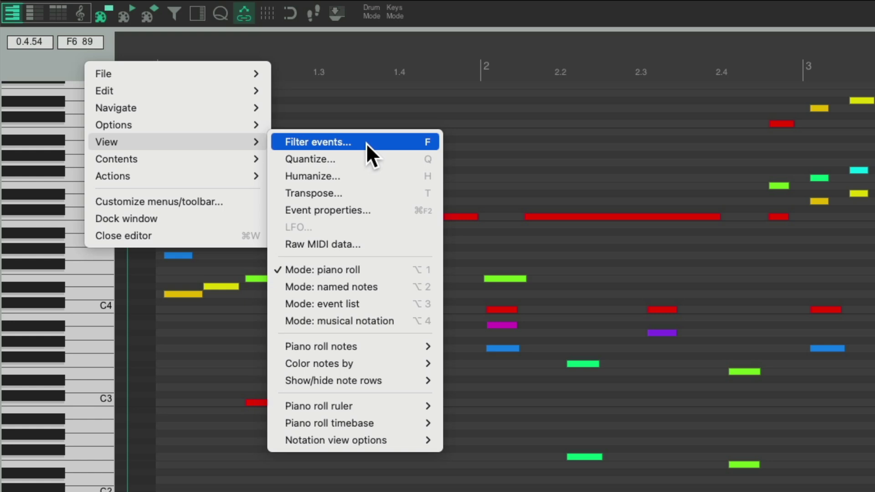
{"action": "left_click", "coordinate": [416, 146]}
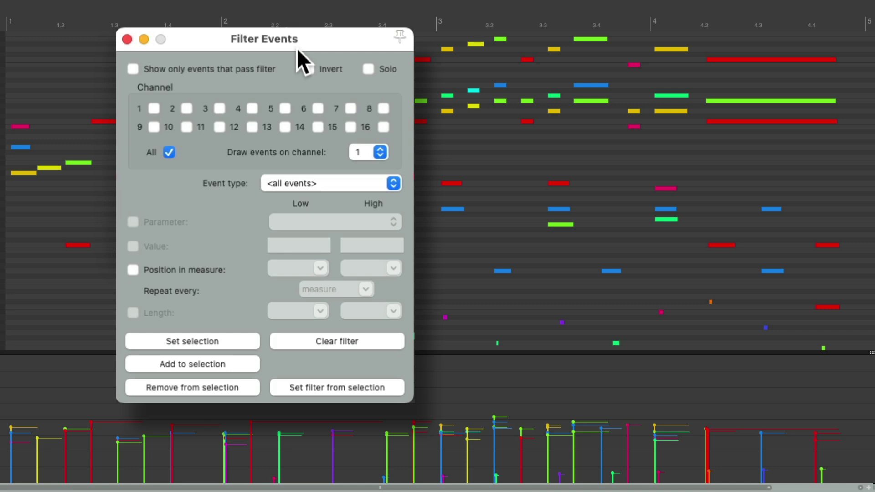
{"action": "left_click_drag", "start_coordinate": [297, 48], "coordinate": [182, 48]}
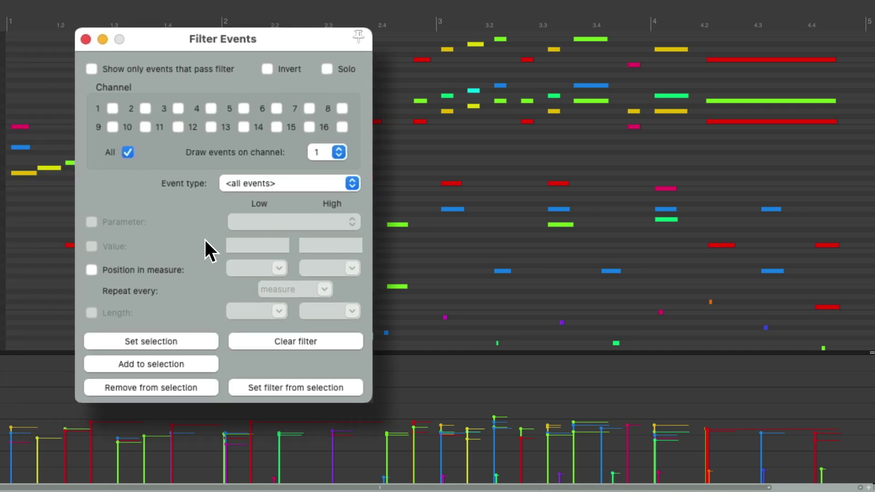
Show only passing events, set Event type to Note, and enable the Length filter
{"action": "left_click", "coordinate": [91, 69]}
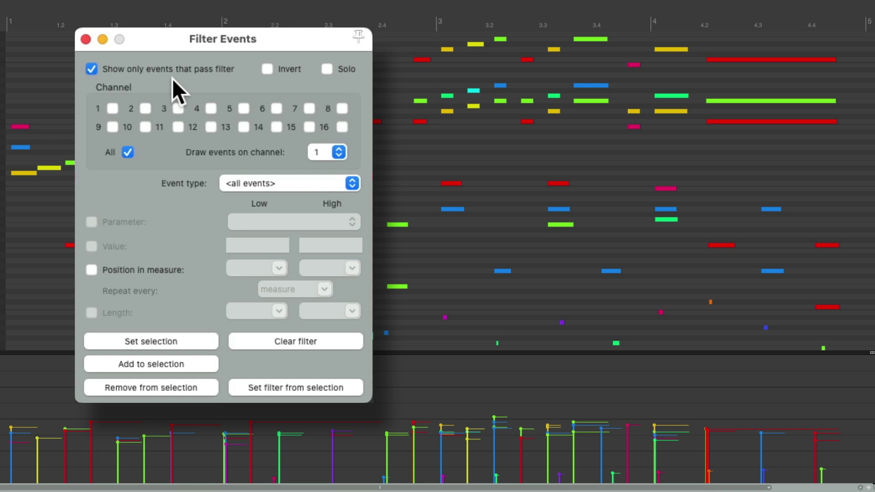
{"action": "left_click", "coordinate": [289, 183]}
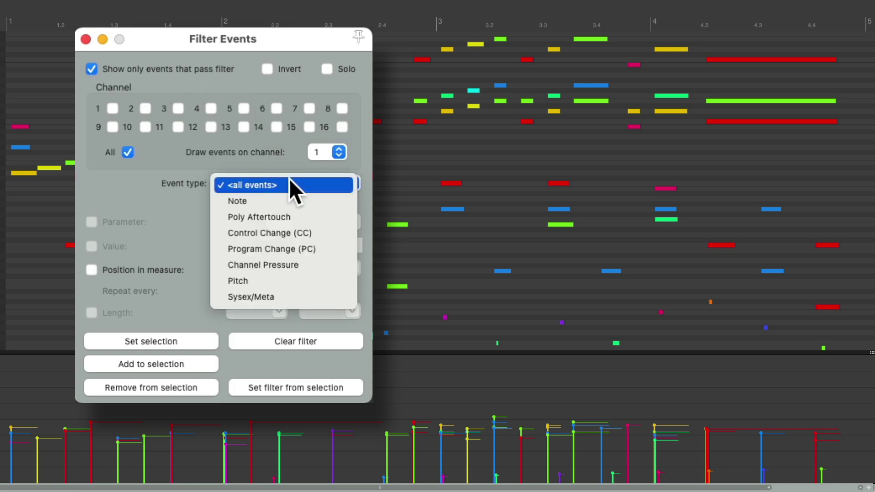
{"action": "left_click", "coordinate": [308, 202]}
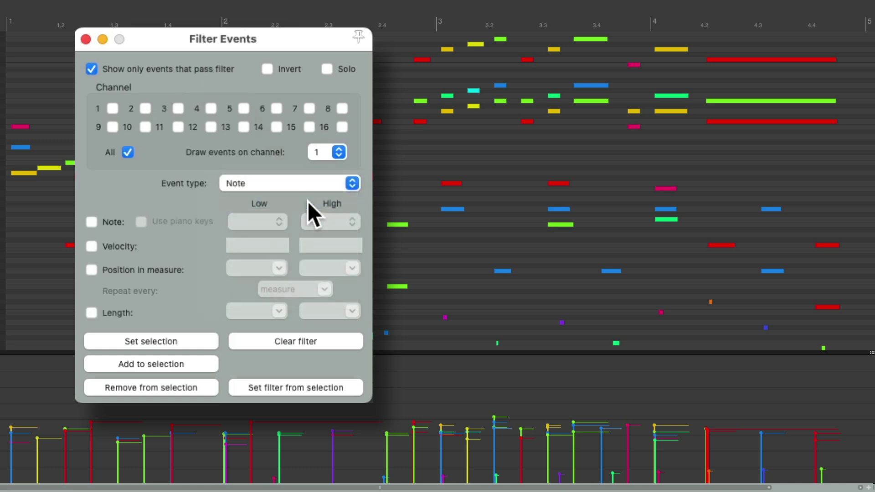
{"action": "left_click", "coordinate": [91, 312]}
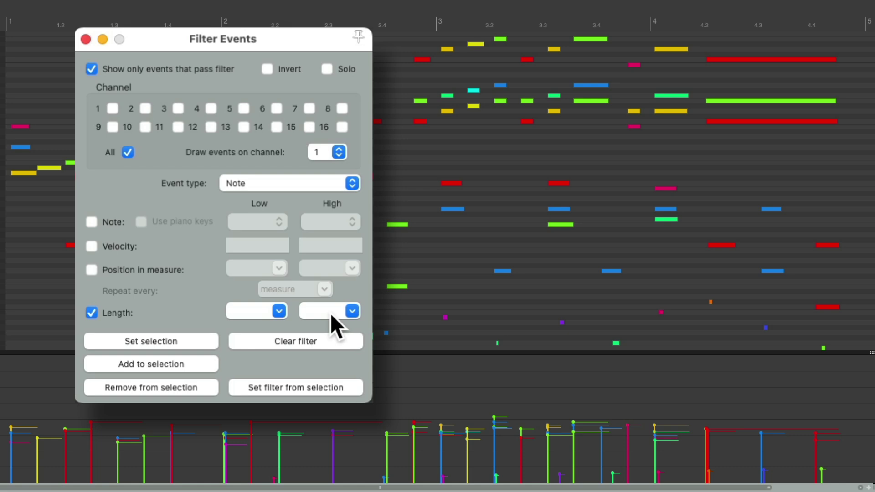
Set the note Length range from 0 to 1/32
{"action": "left_click", "coordinate": [255, 310]}
{"action": "type", "text": "0"}
{"action": "left_click", "coordinate": [319, 311]}
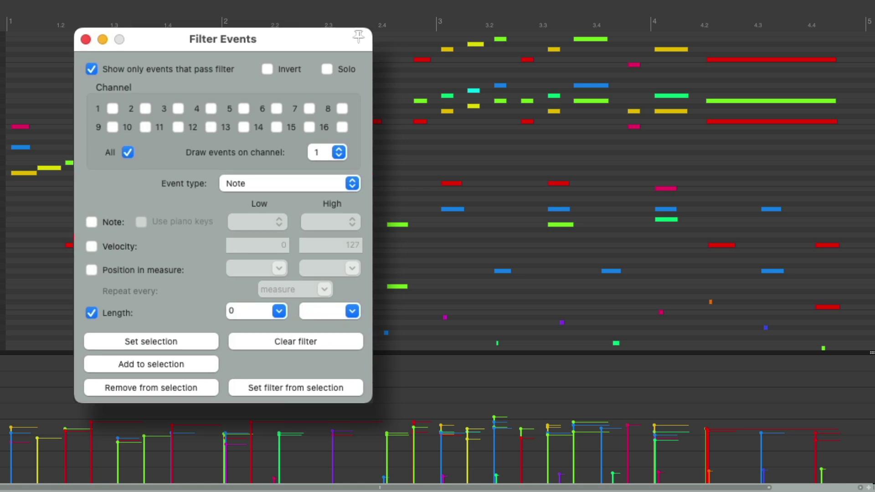
{"action": "type", "text": "1"}
{"action": "type", "text": "/2"}
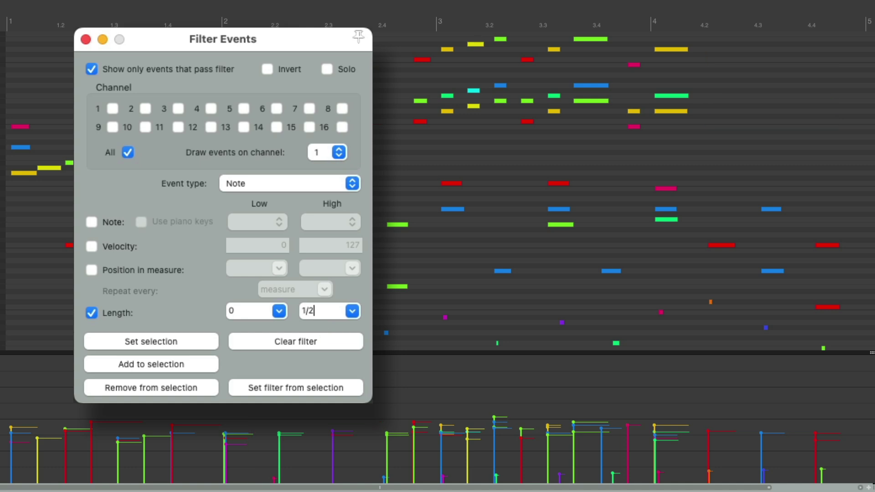
{"action": "key", "text": "BackSpace"}
{"action": "type", "text": "4"}
{"action": "key", "text": "BackSpace"}
{"action": "key", "text": "BackSpace"}
{"action": "type", "text": "/8"}
{"action": "key", "text": "BackSpace"}
{"action": "type", "text": "16"}
{"action": "key", "text": "BackSpace"}
{"action": "key", "text": "BackSpace"}
{"action": "key", "text": "BackSpace"}
{"action": "type", "text": "/32"}
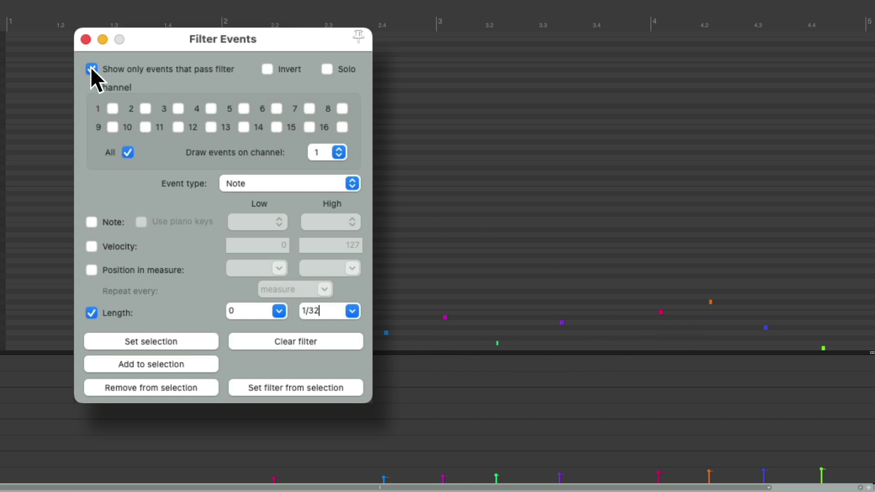
{"action": "key", "text": "Return"}
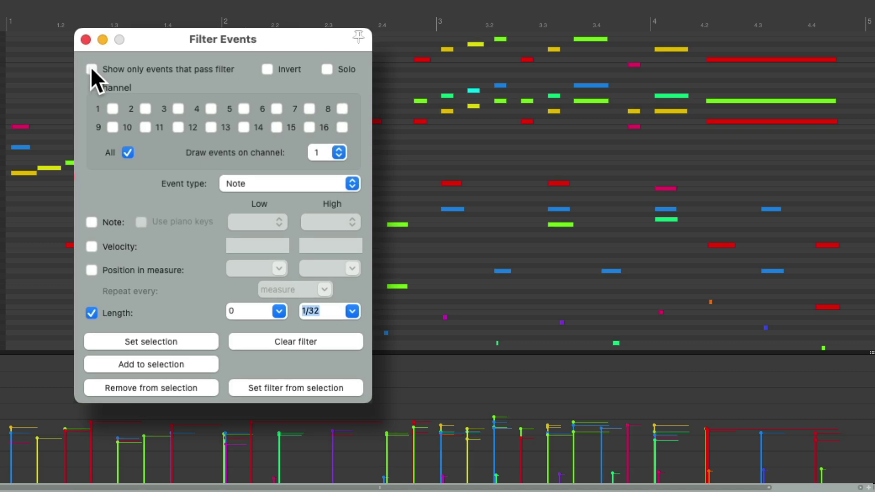
Toggle Invert on and off to compare the short notes with the longer ones
{"action": "left_click", "coordinate": [92, 68]}
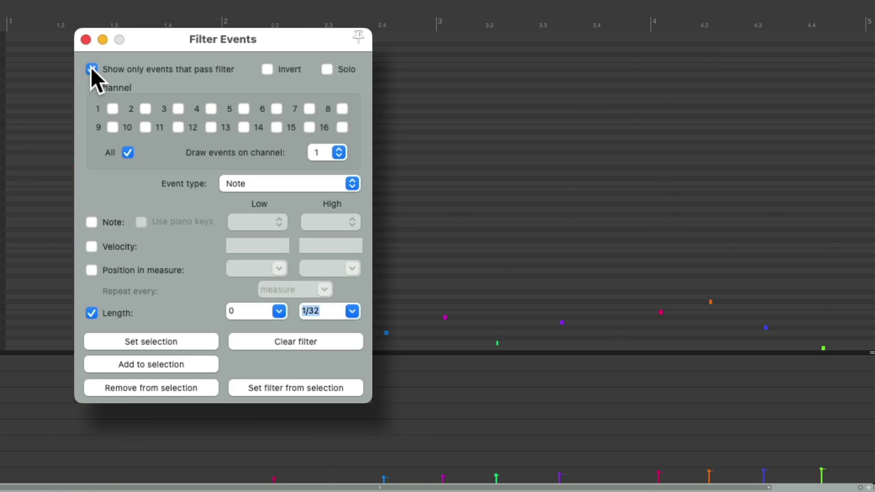
{"action": "left_click", "coordinate": [267, 69]}
{"action": "left_click", "coordinate": [266, 70]}
{"action": "left_click", "coordinate": [266, 70]}
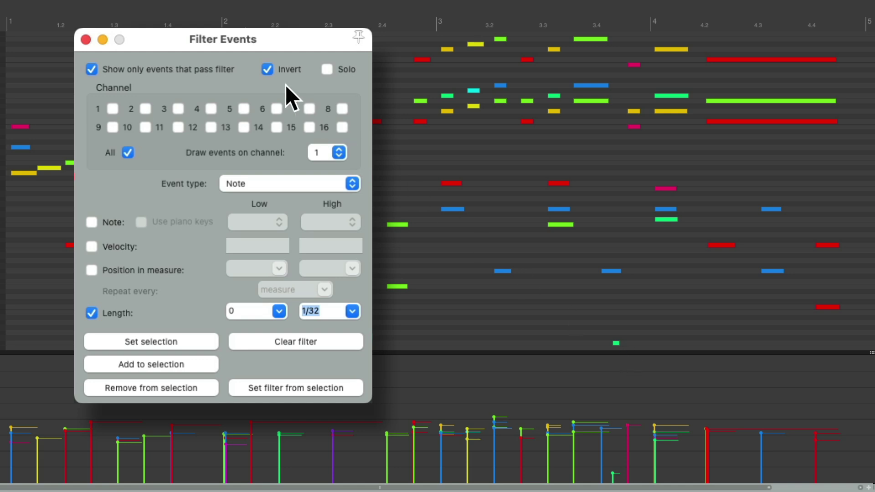
{"action": "left_click", "coordinate": [267, 70]}
Raise the longest length to 1/24 (1/16T), check it with Invert, and leave Invert off
{"action": "left_click", "coordinate": [338, 310]}
{"action": "key", "text": "BackSpace"}
{"action": "key", "text": "BackSpace"}
{"action": "type", "text": "24"}
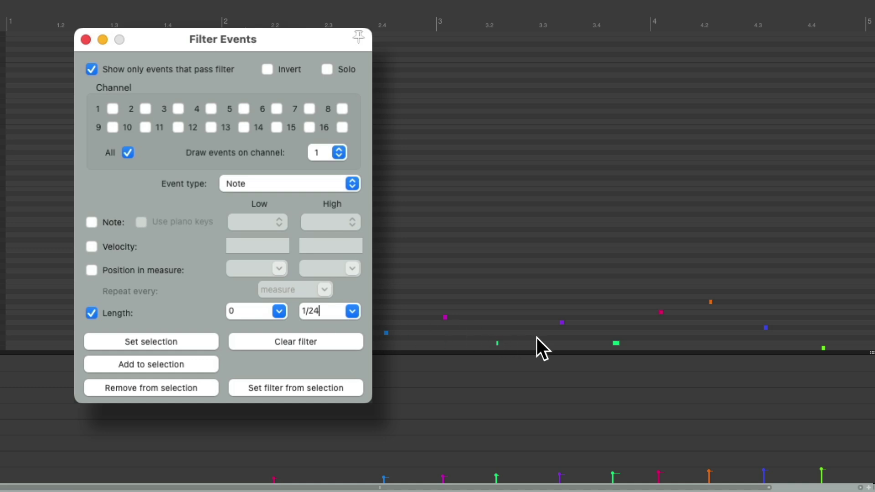
{"action": "left_click", "coordinate": [267, 70]}
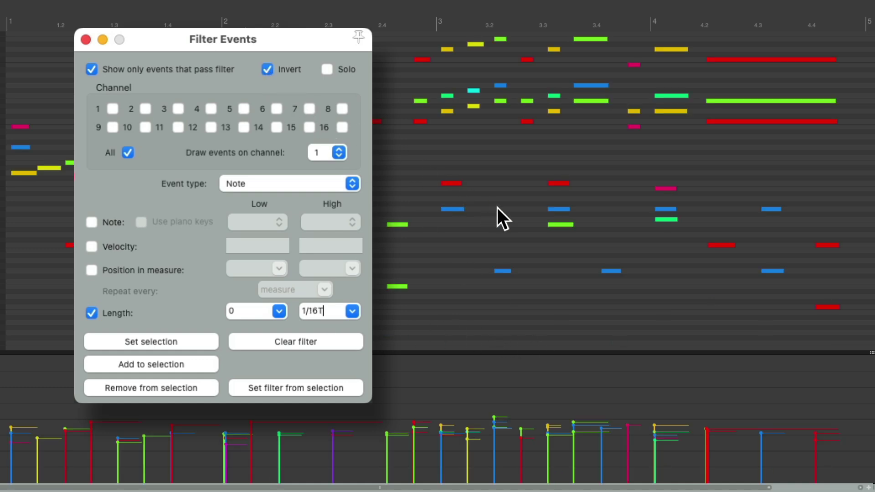
{"action": "left_click", "coordinate": [267, 69]}
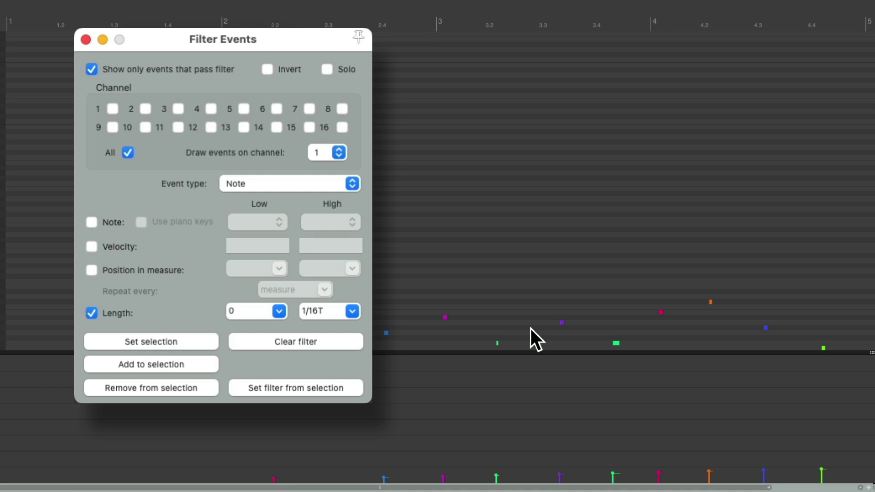
Select all notes matching the short-length filter, close Filter Events, and delete them
{"action": "left_click", "coordinate": [91, 69]}
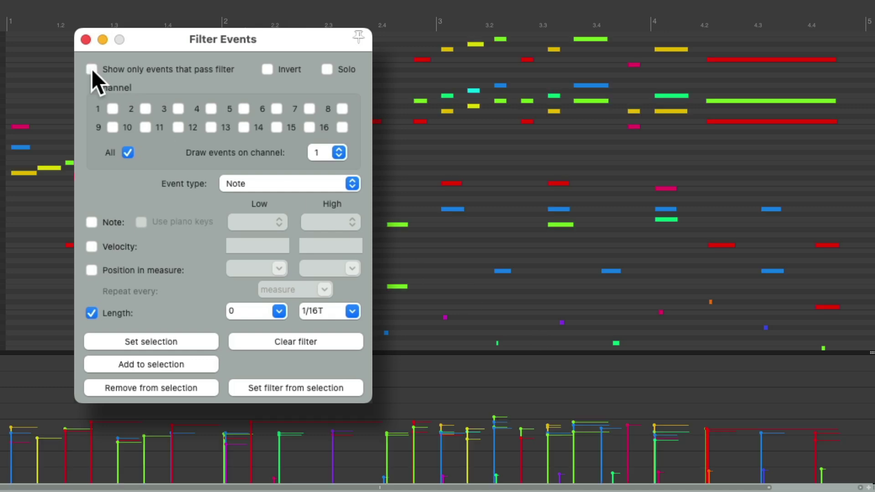
{"action": "left_click", "coordinate": [198, 341]}
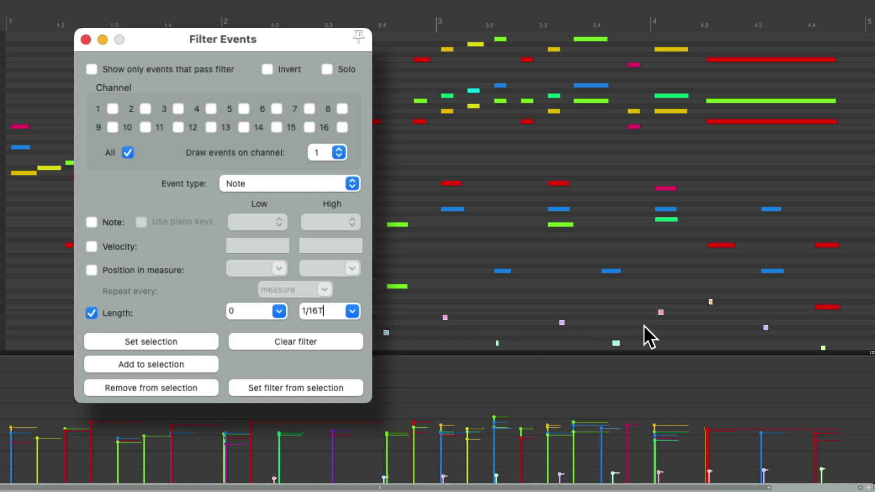
{"action": "left_click", "coordinate": [86, 40]}
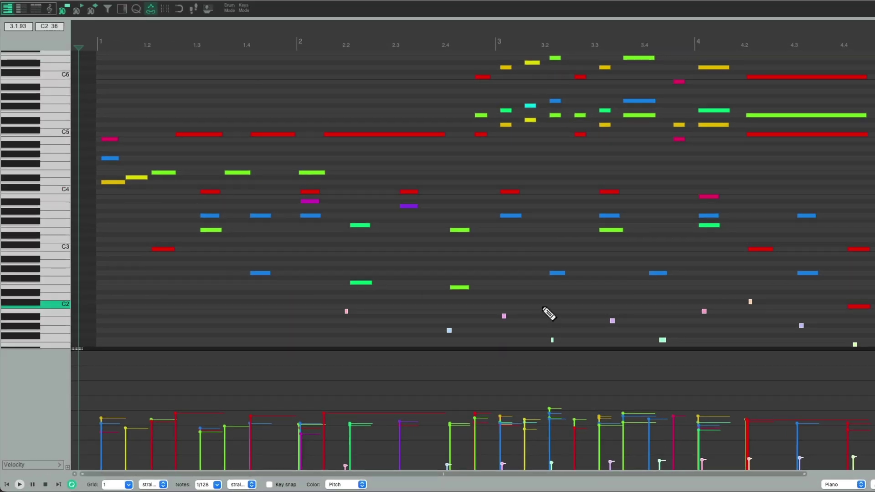
{"action": "key", "text": "Delete"}
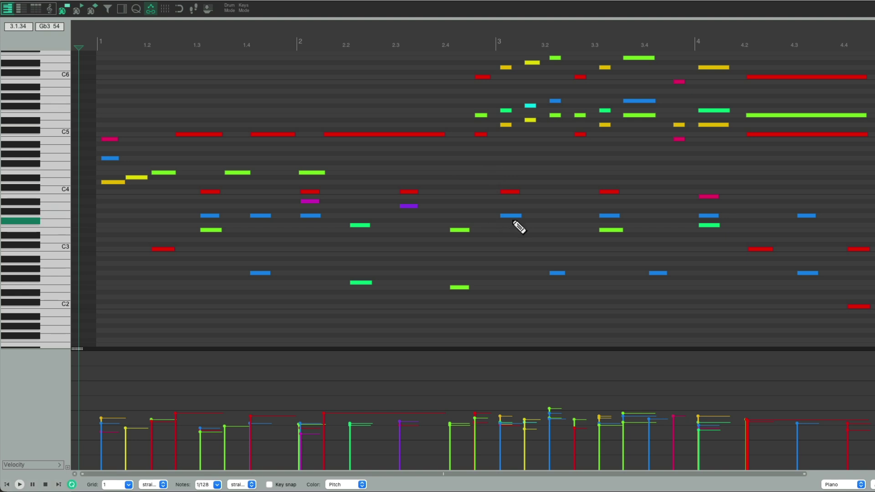
Play back the piano part without the short stray notes
{"action": "key", "text": "space"}
{"action": "key", "text": "space"}
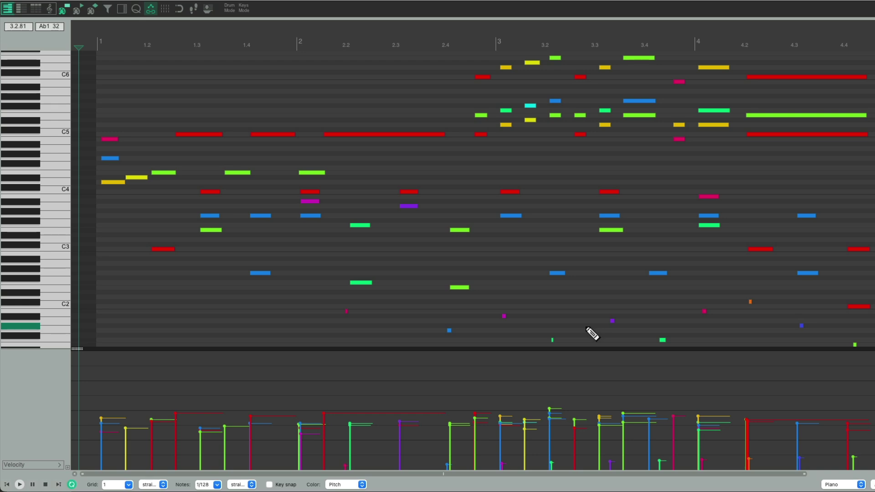
Reopen Filter Events, clear the filter, and set Event type to Note
{"action": "key", "text": "super+f"}
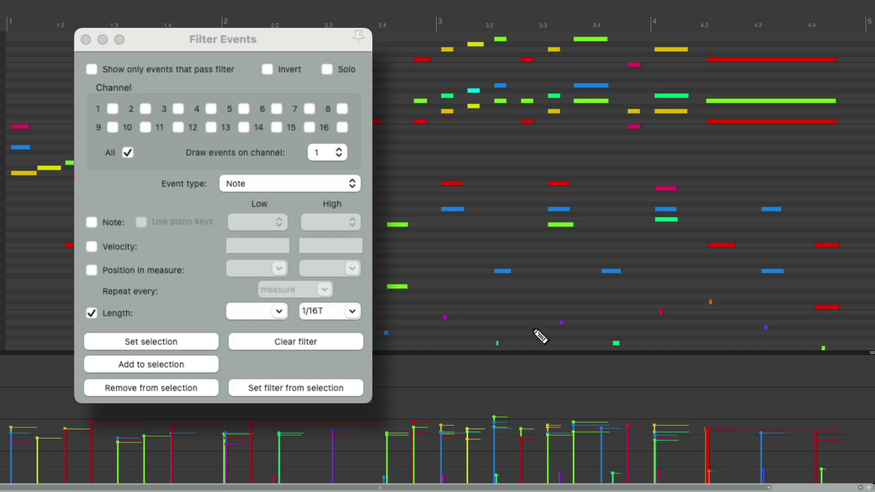
{"action": "left_click", "coordinate": [334, 342]}
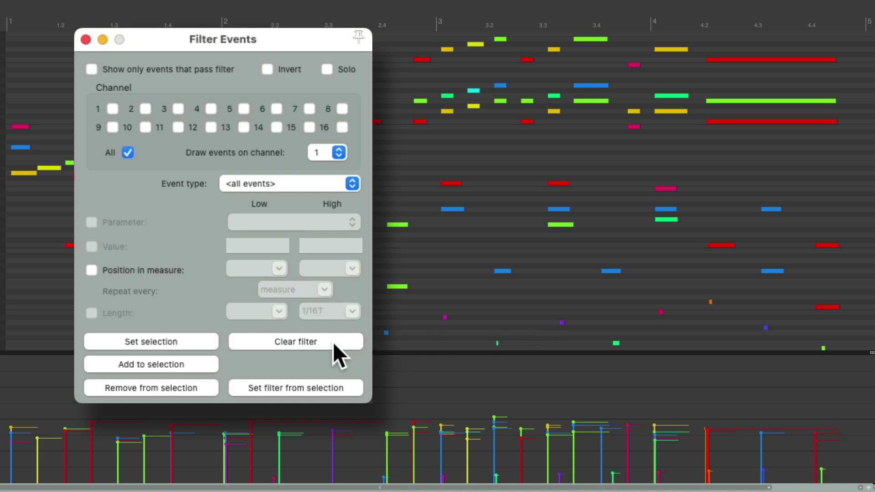
{"action": "left_click", "coordinate": [305, 182]}
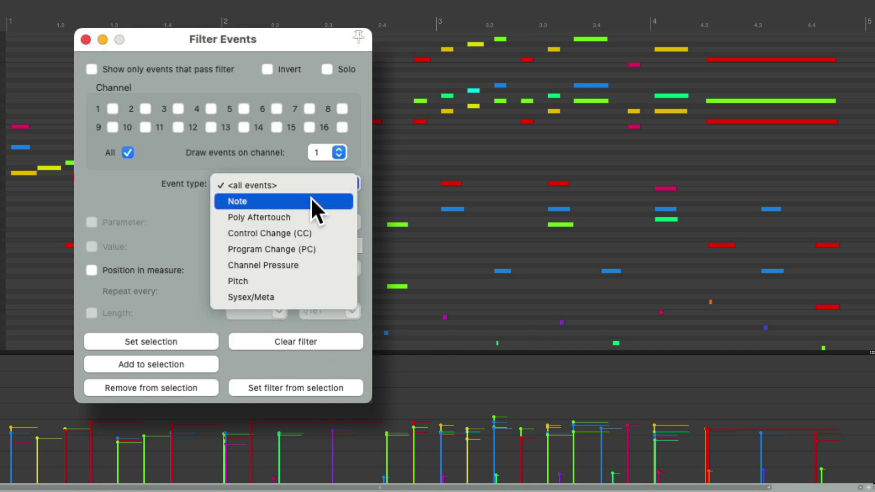
{"action": "left_click", "coordinate": [311, 201]}
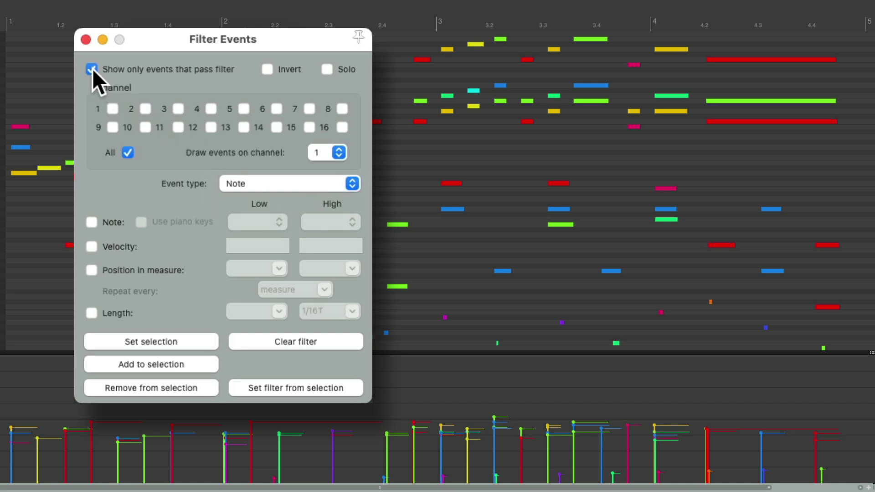
Enable the Velocity filter with a range of 0 to 50
{"action": "left_click", "coordinate": [95, 249]}
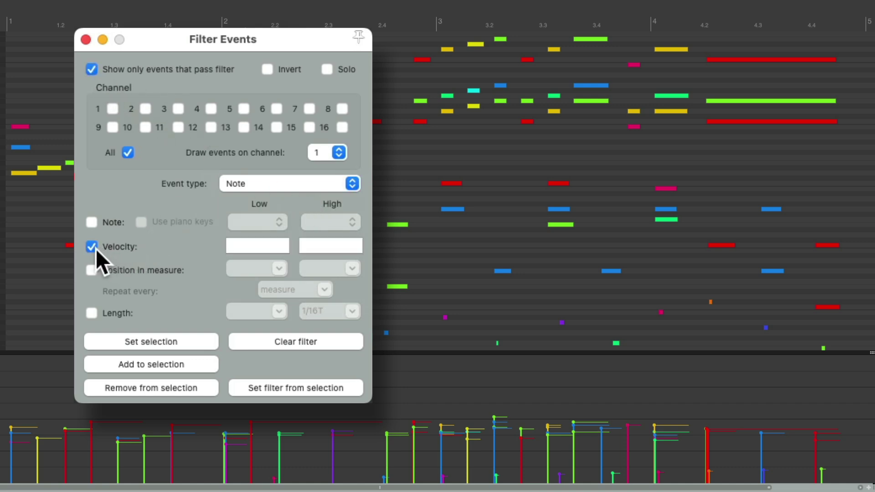
{"action": "left_click", "coordinate": [271, 251]}
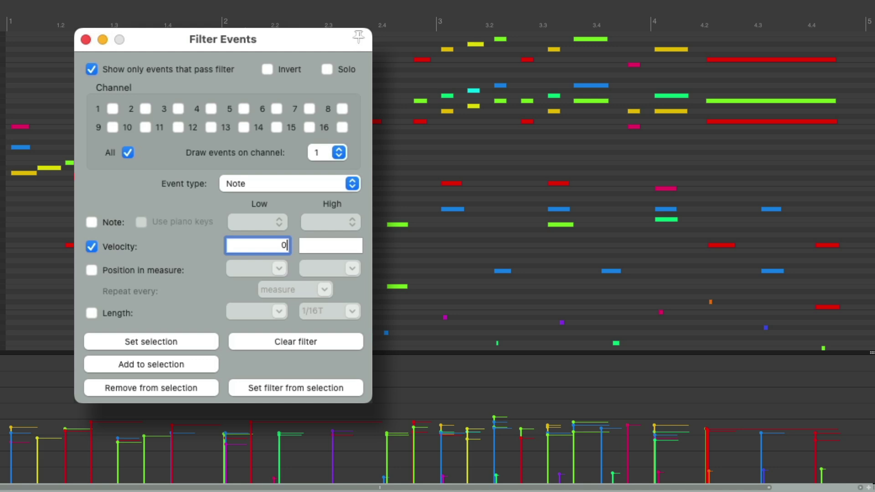
{"action": "type", "text": "0"}
{"action": "left_click", "coordinate": [346, 244]}
{"action": "type", "text": "127"}
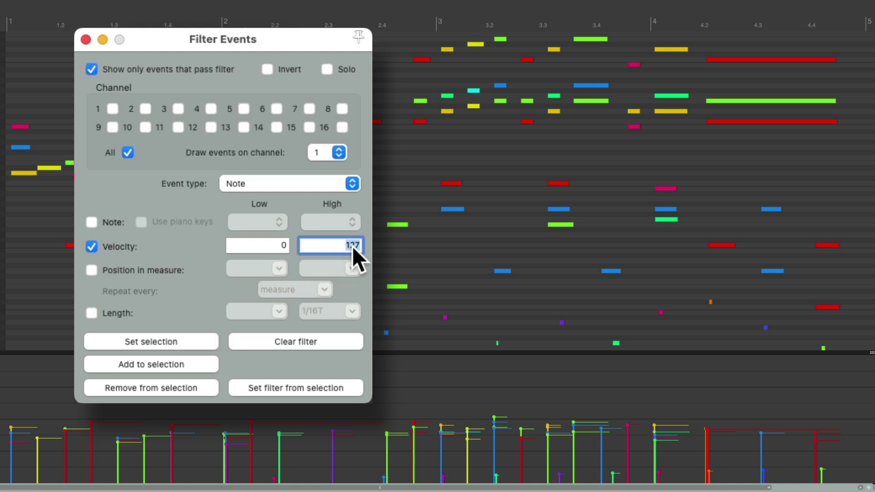
{"action": "type", "text": "50"}
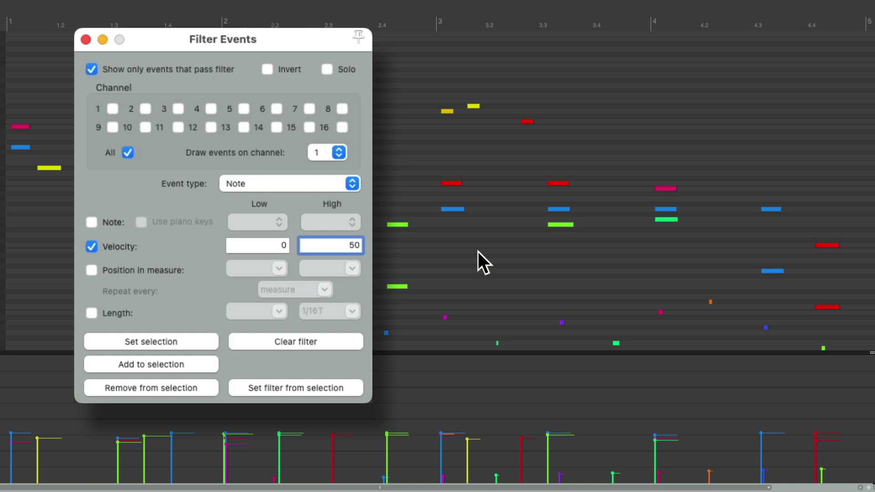
Lower the Velocity filter's high value from 50 to 15
{"action": "double_click", "coordinate": [356, 245]}
{"action": "type", "text": "2"}
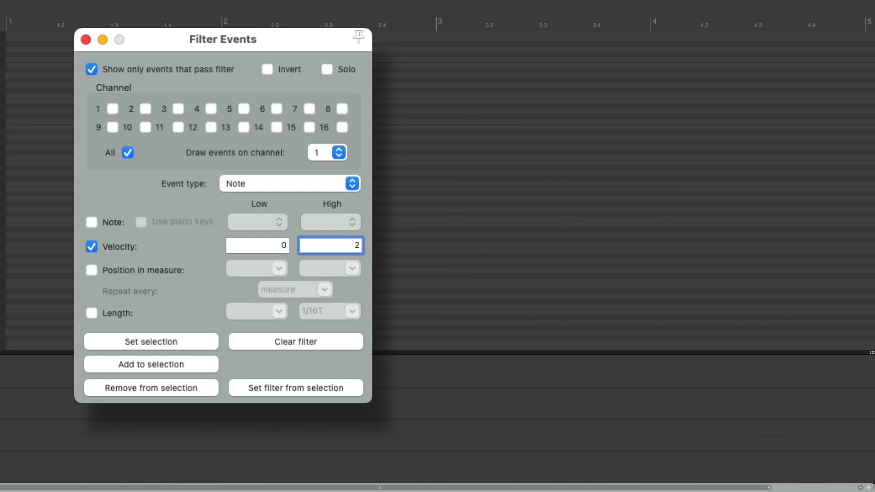
{"action": "key", "text": "BackSpace"}
{"action": "type", "text": "4"}
{"action": "key", "text": "BackSpace"}
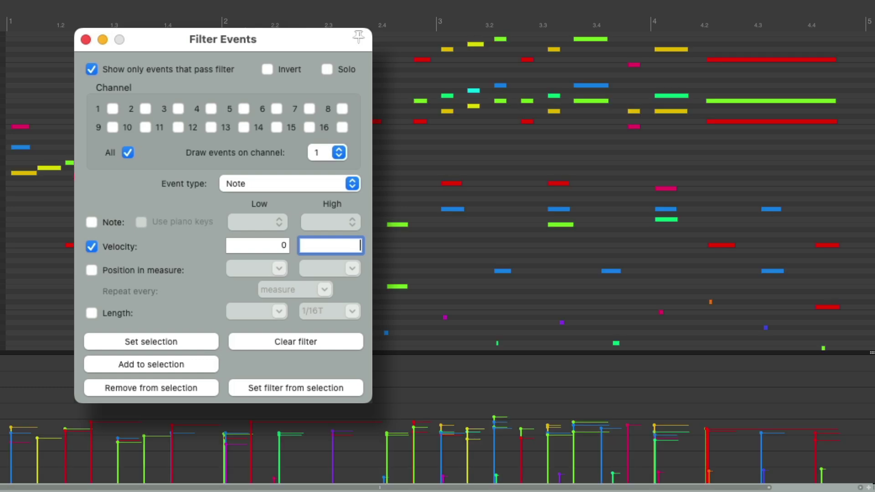
{"action": "type", "text": "8"}
{"action": "key", "text": "BackSpace"}
{"action": "type", "text": "8"}
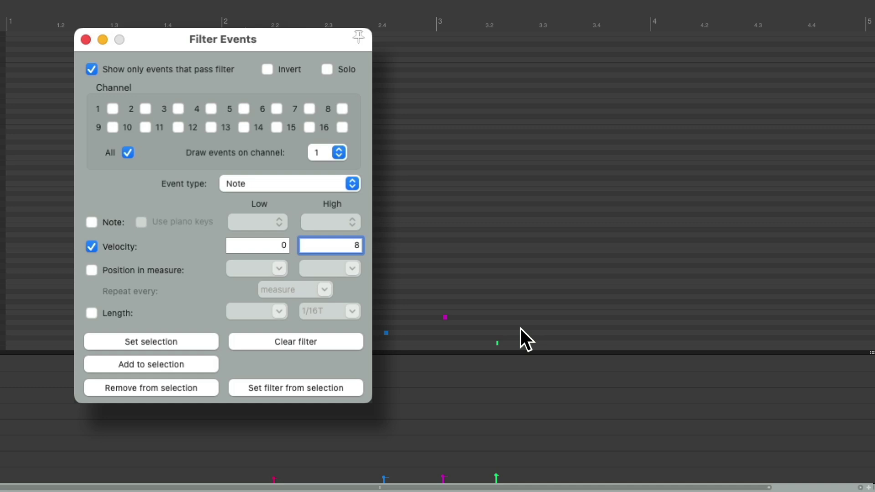
{"action": "key", "text": "BackSpace"}
{"action": "type", "text": "10"}
{"action": "key", "text": "BackSpace"}
{"action": "type", "text": "5"}
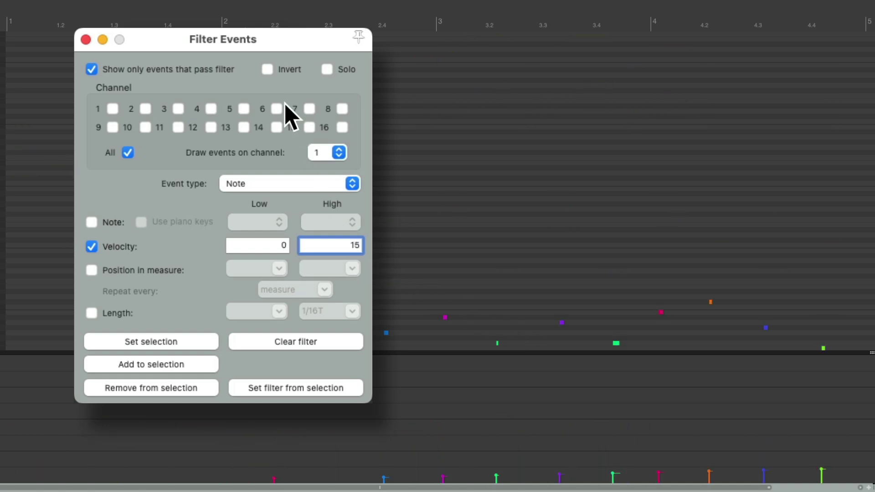
Show the velocity 0–15 notes with Invert off, enable Solo, and play them back
{"action": "left_click", "coordinate": [268, 70]}
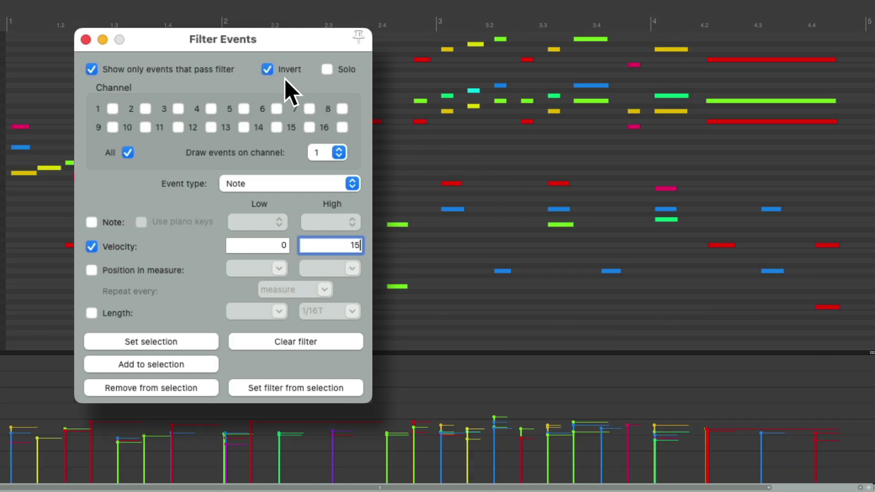
{"action": "left_click", "coordinate": [267, 71]}
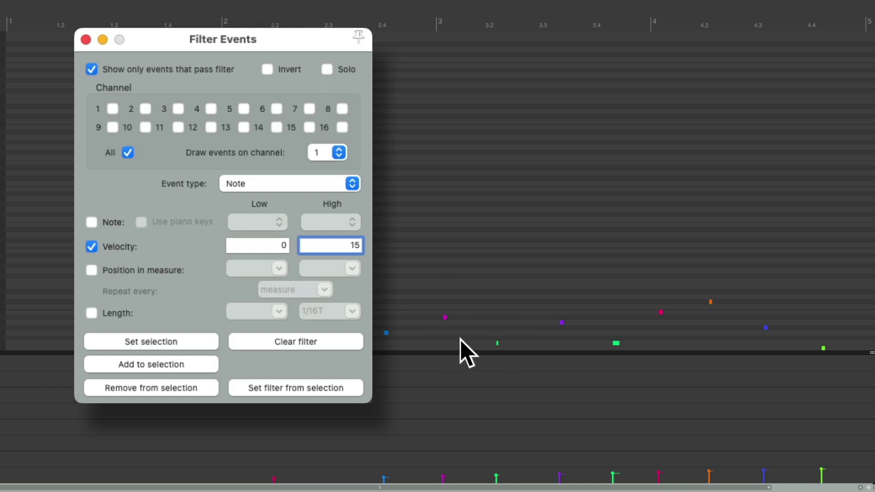
{"action": "left_click", "coordinate": [328, 70]}
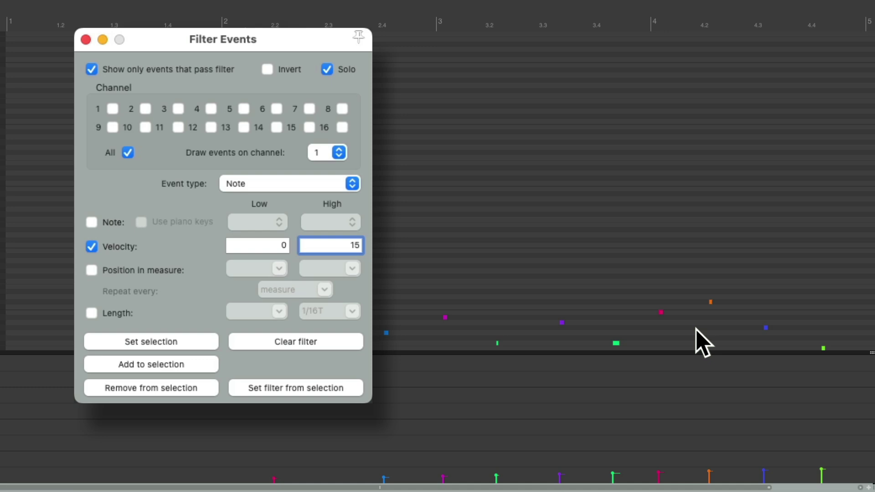
{"action": "key", "text": "space"}
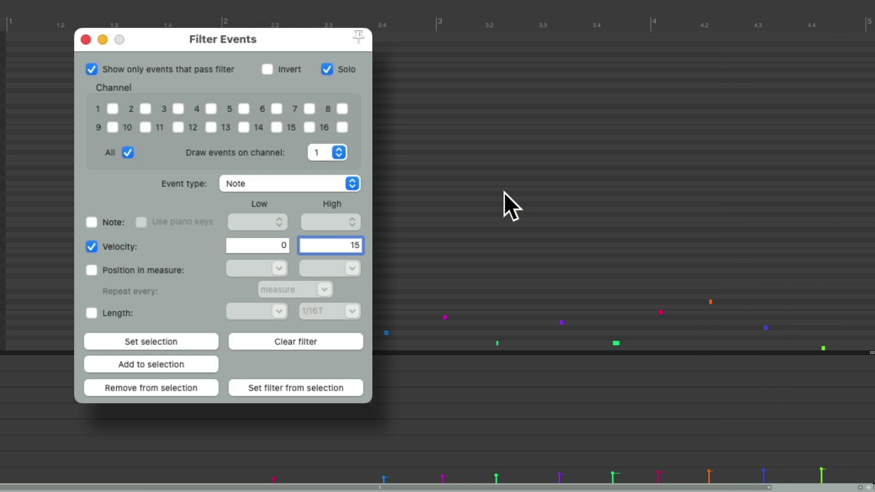
Show all notes, select the velocity 0–15 notes, close Filter Events and delete them
{"action": "left_click", "coordinate": [91, 70]}
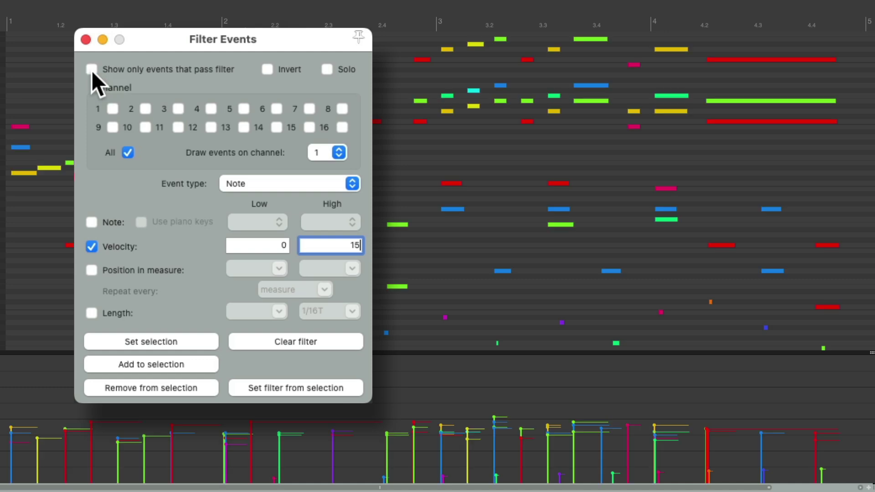
{"action": "left_click", "coordinate": [193, 340]}
{"action": "left_click", "coordinate": [85, 40]}
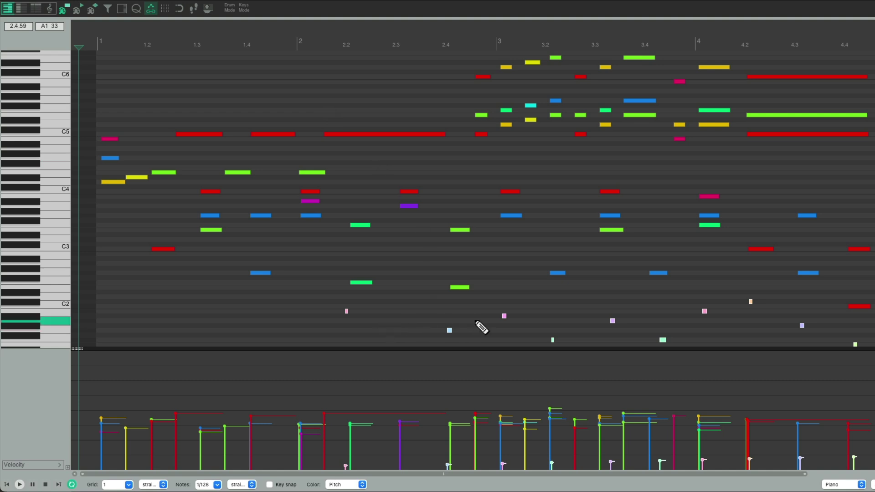
{"action": "key", "text": "Delete"}
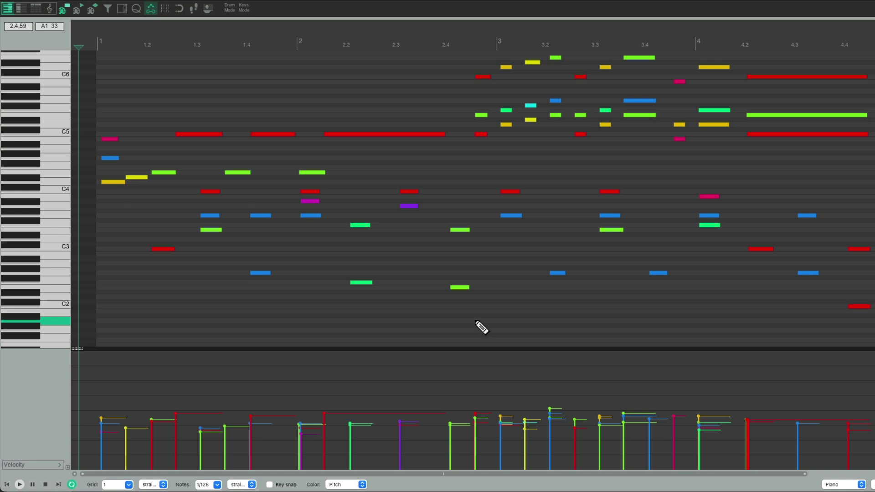
Undo the deletion, marquee-select several small low notes and reopen Filter Events
{"action": "key", "text": "ctrl+z"}
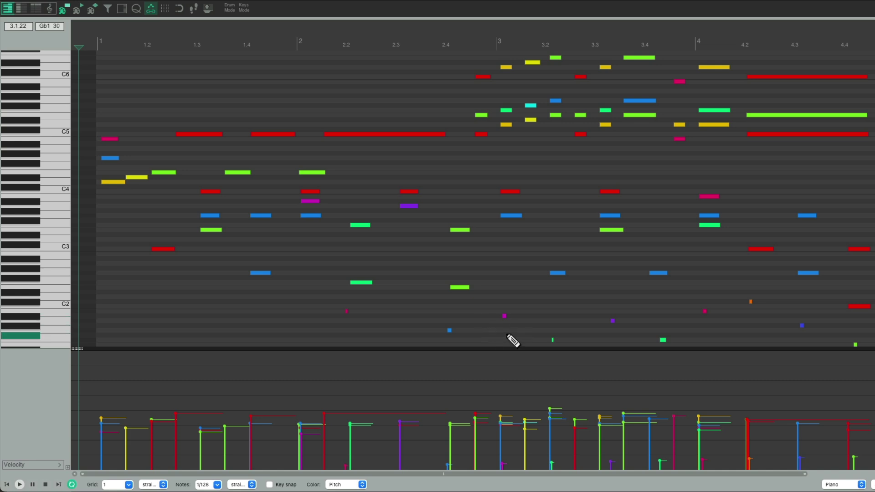
{"action": "left_click_drag", "start_coordinate": [331, 296], "coordinate": [519, 345]}
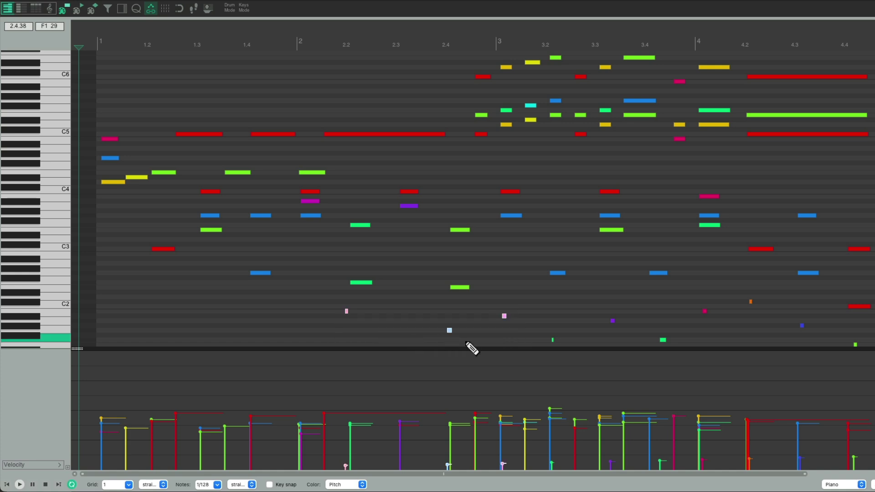
{"action": "key", "text": "super+f"}
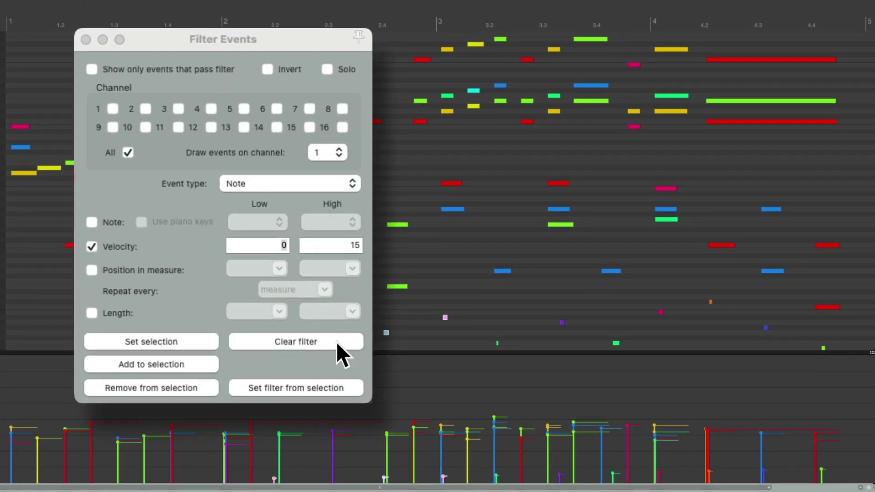
Clear and set the filter from selection, using all channels with note, velocity and position unchecked
{"action": "left_click", "coordinate": [335, 341]}
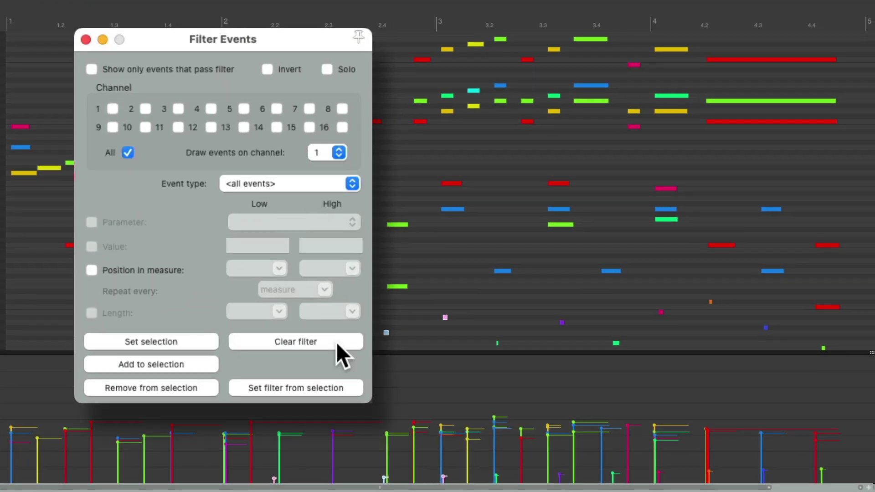
{"action": "left_click", "coordinate": [351, 387]}
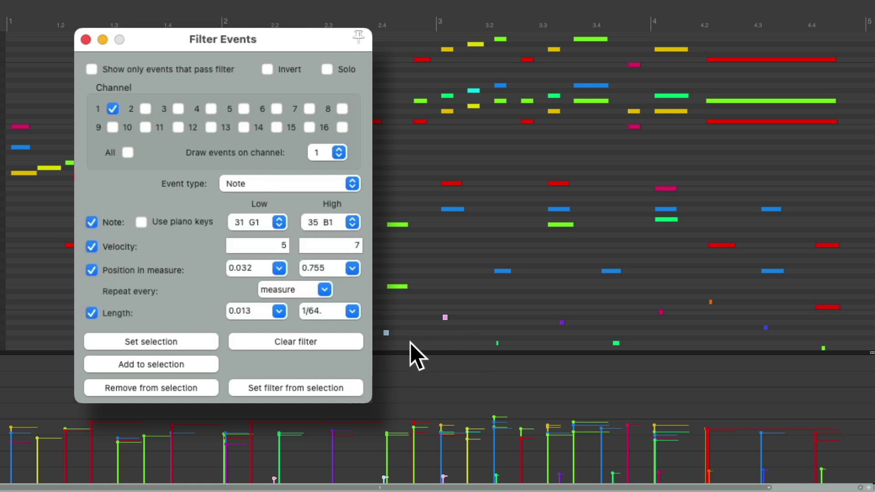
{"action": "left_click", "coordinate": [112, 109]}
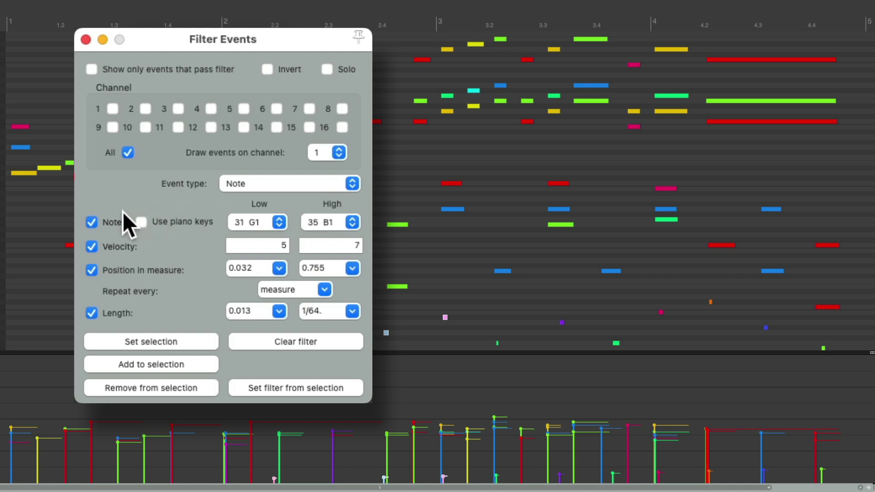
{"action": "left_click", "coordinate": [91, 222]}
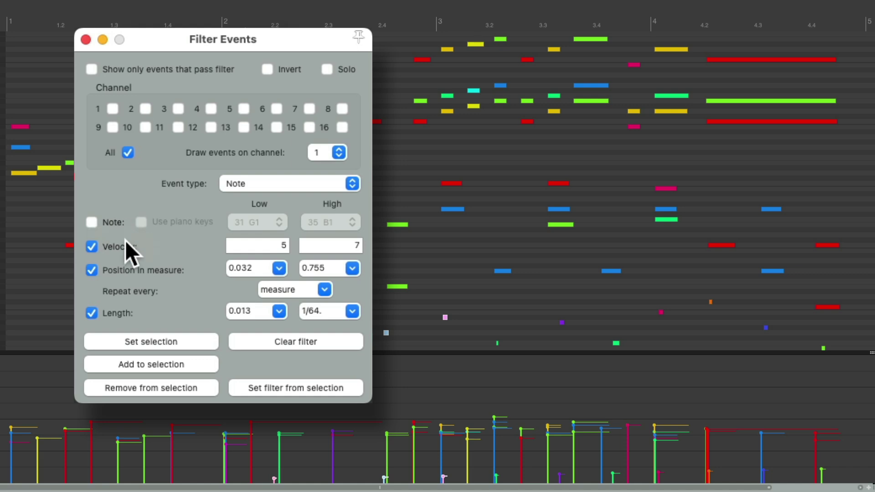
{"action": "left_click", "coordinate": [91, 247]}
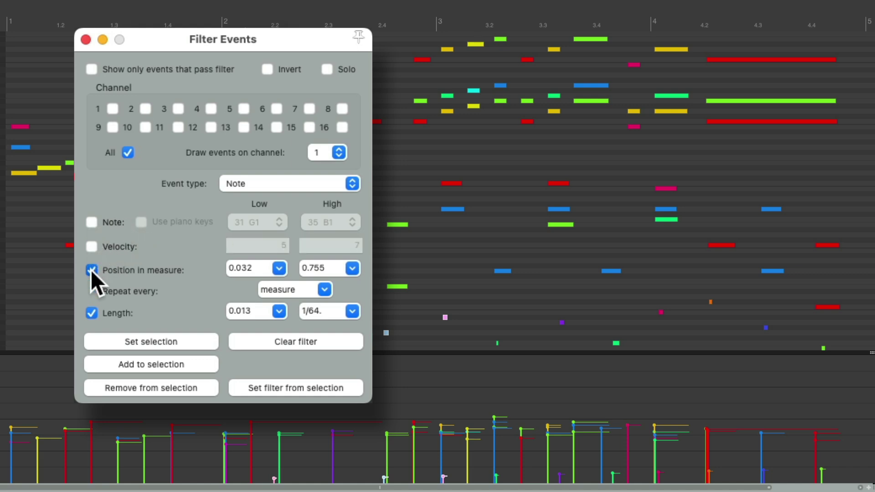
{"action": "left_click", "coordinate": [91, 270]}
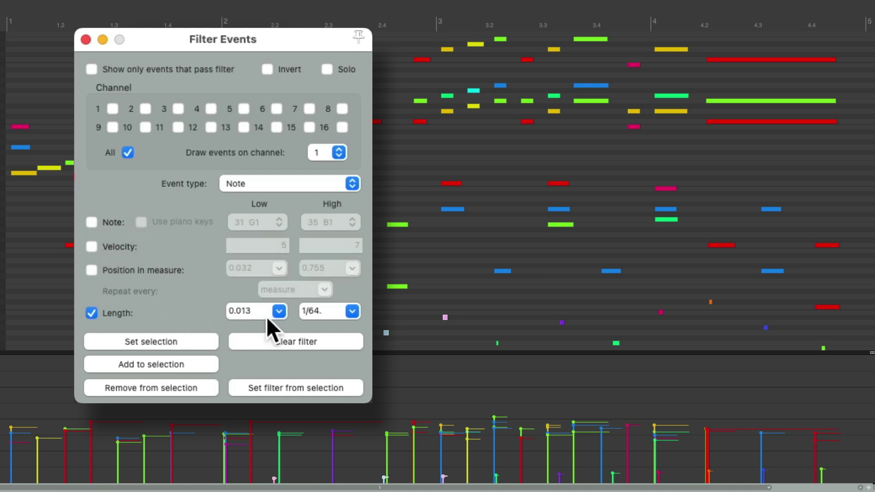
Show only passing events and switch the filter from length to velocity with High 14
{"action": "left_click", "coordinate": [93, 71]}
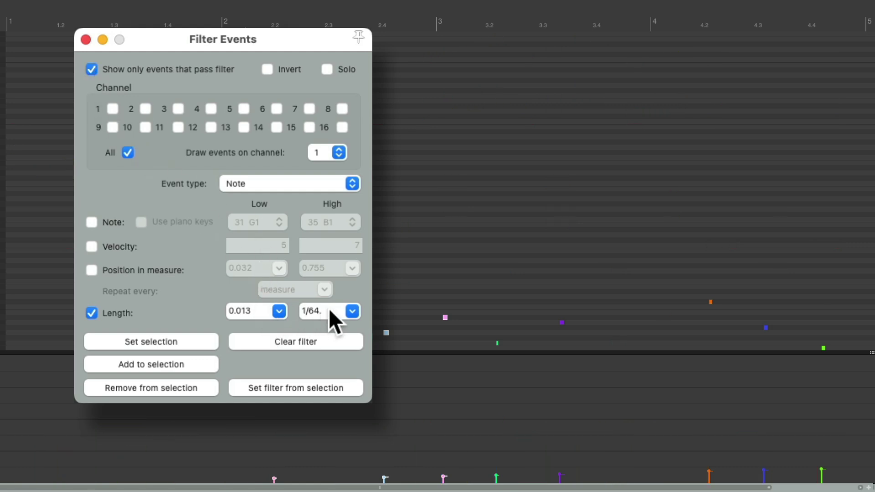
{"action": "left_click", "coordinate": [92, 313]}
{"action": "left_click", "coordinate": [91, 246]}
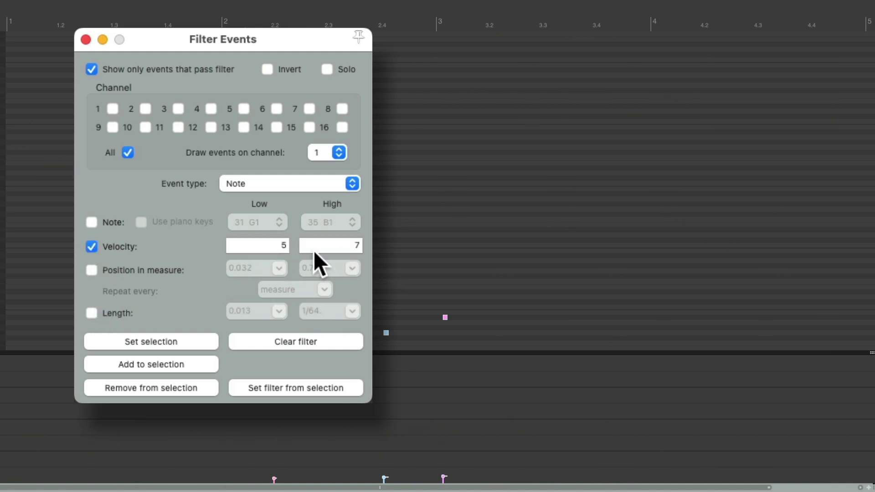
{"action": "left_click", "coordinate": [346, 245]}
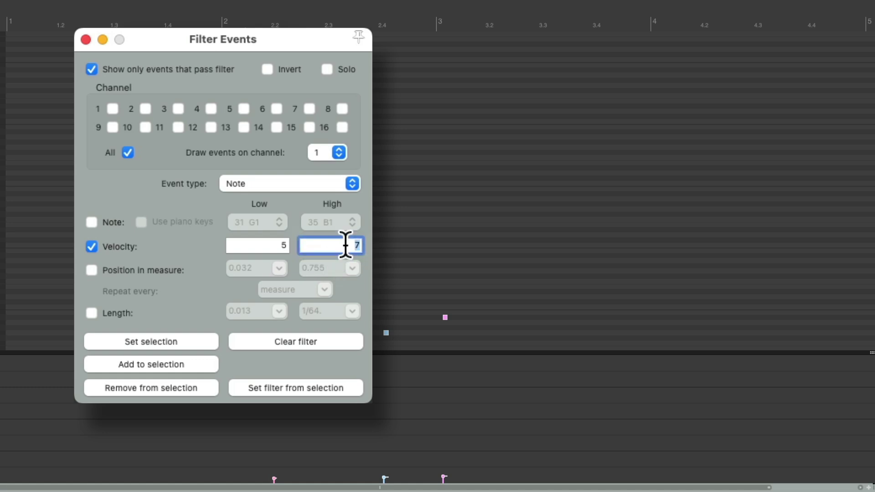
{"action": "type", "text": "14"}
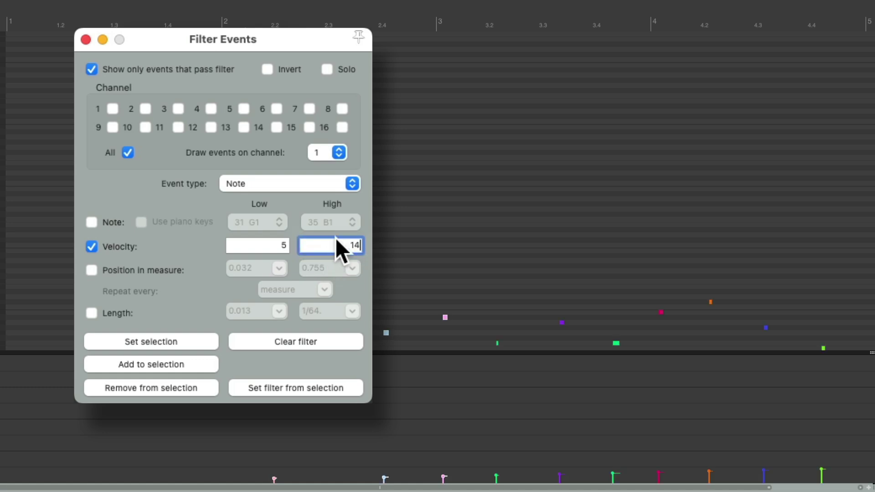
Preview the notes outside the velocity range with Invert, then show all notes again
{"action": "left_click", "coordinate": [267, 69]}
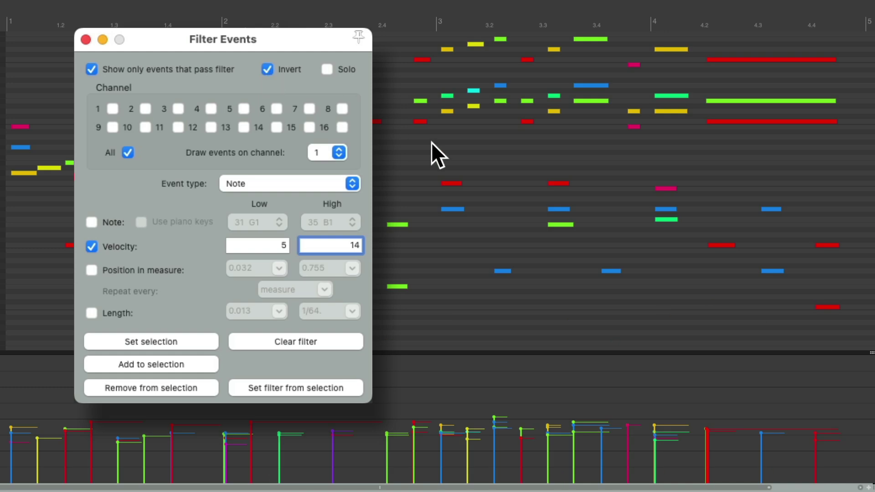
{"action": "left_click", "coordinate": [268, 69]}
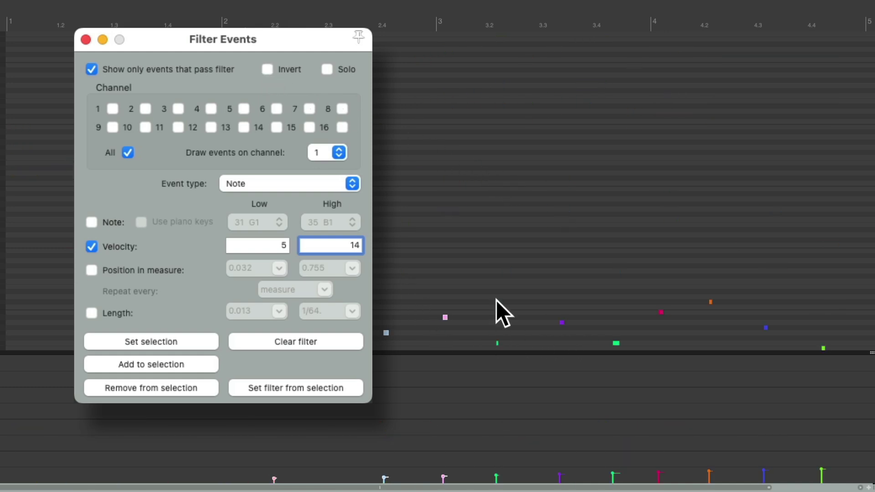
{"action": "left_click", "coordinate": [92, 69]}
Select the velocity 5–14 notes, close Filter Events and delete them
{"action": "left_click", "coordinate": [193, 342]}
{"action": "left_click", "coordinate": [86, 40]}
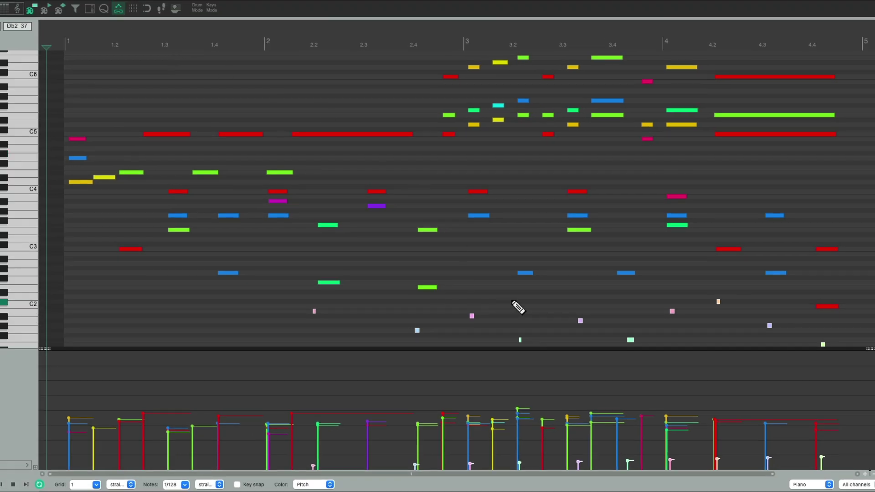
{"action": "key", "text": "Delete"}
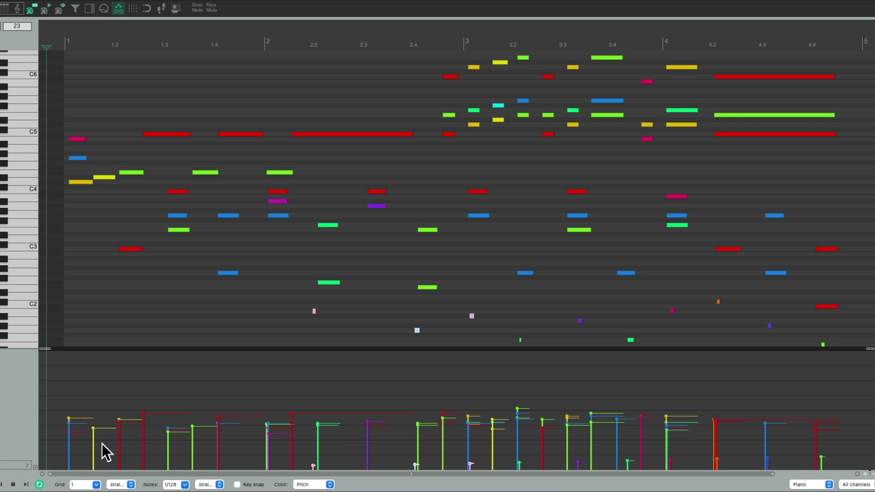
Marquee-select the tiny velocity stems along the bottom of the velocity lane
{"action": "left_click_drag", "start_coordinate": [60, 444], "coordinate": [852, 474]}
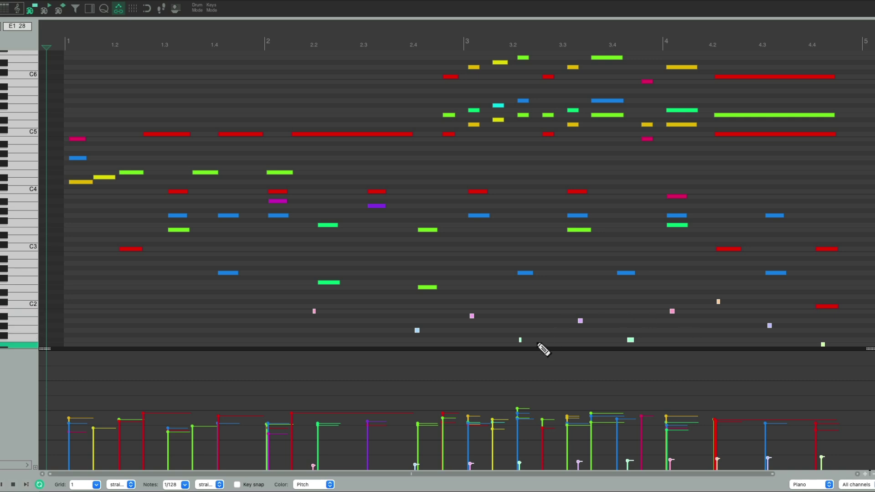
{"action": "key", "text": "Delete"}
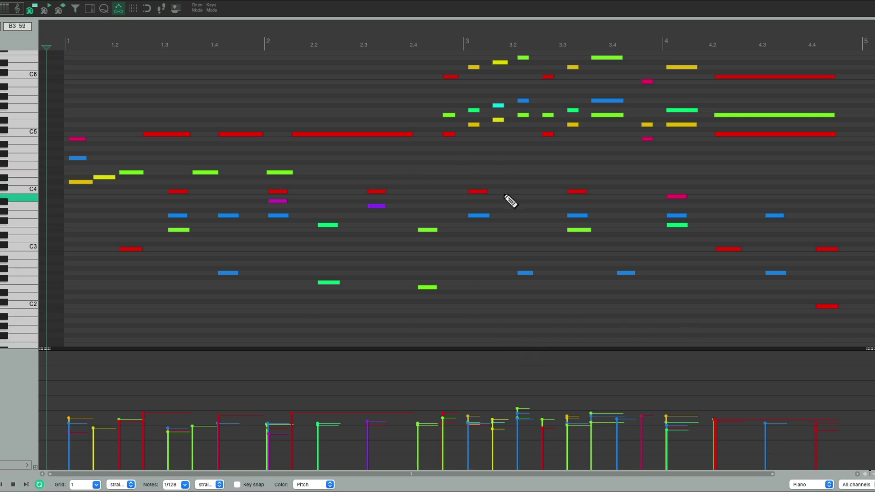
{"action": "key", "text": "space"}
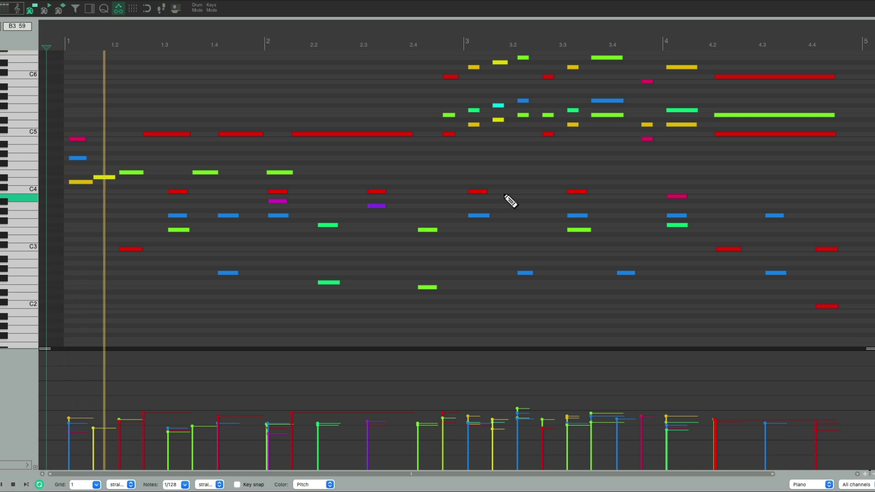